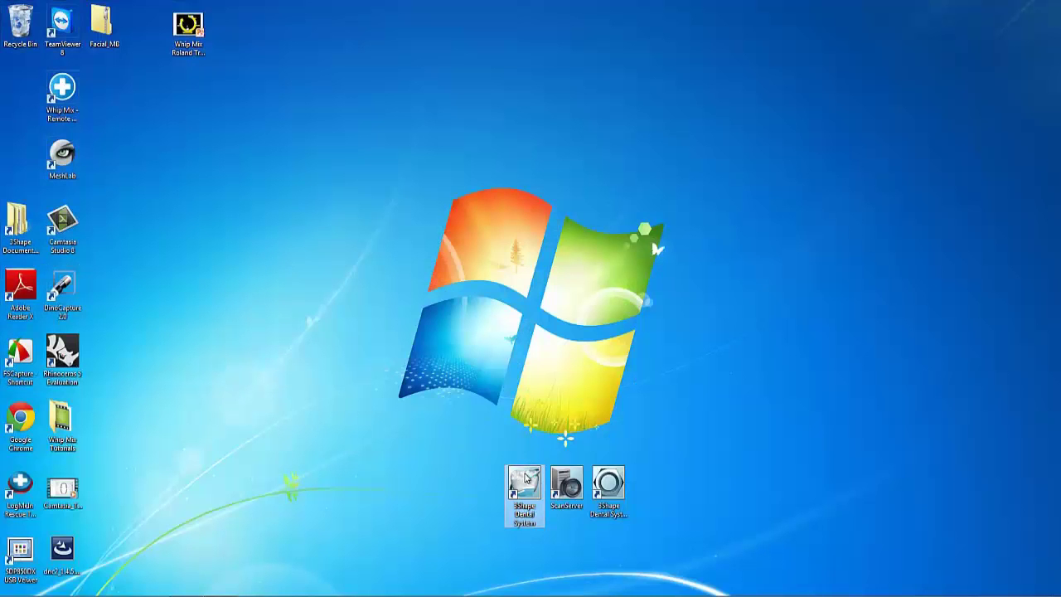
Launch Dental System and list orders from the last two days, last week and last two weeks.
double_click(525, 479)
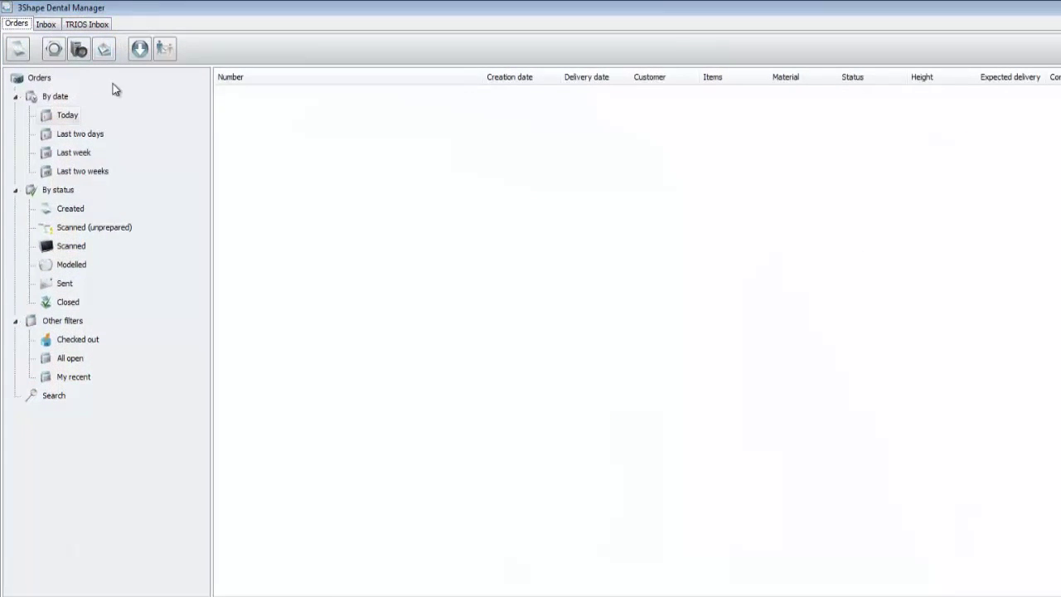
click(81, 135)
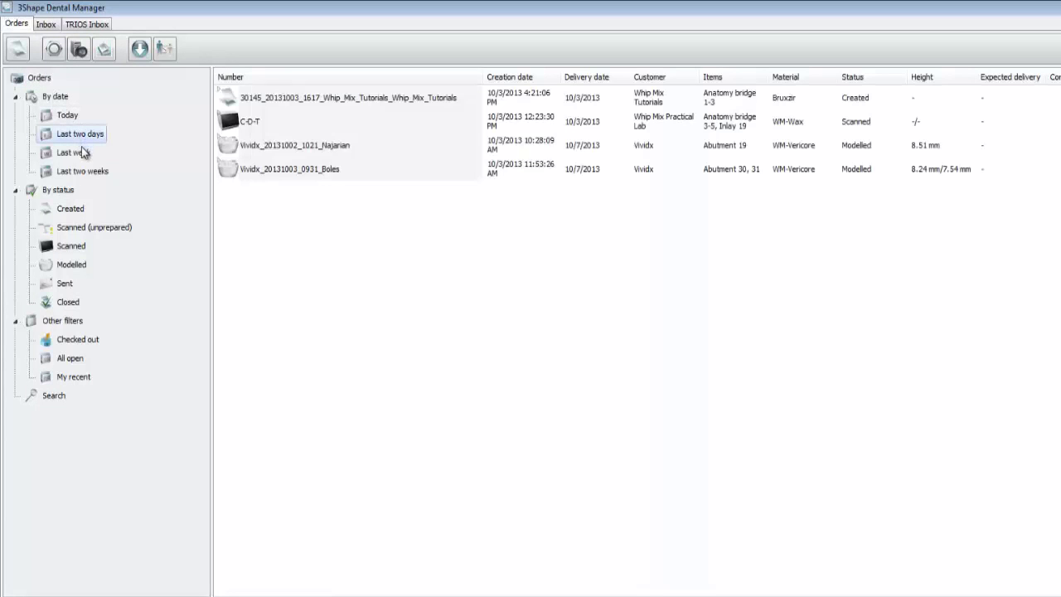
click(83, 153)
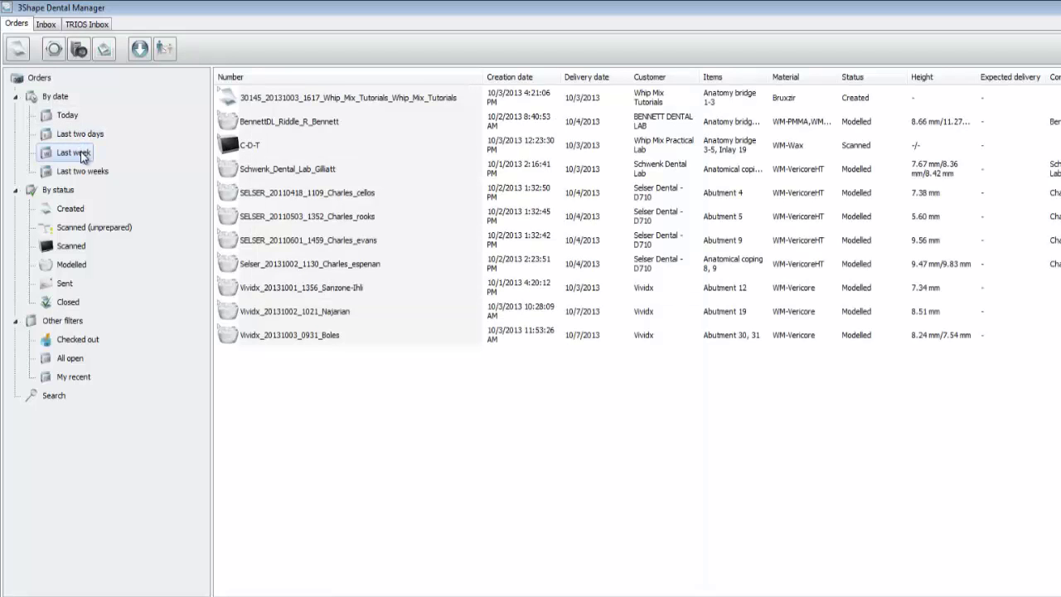
click(86, 172)
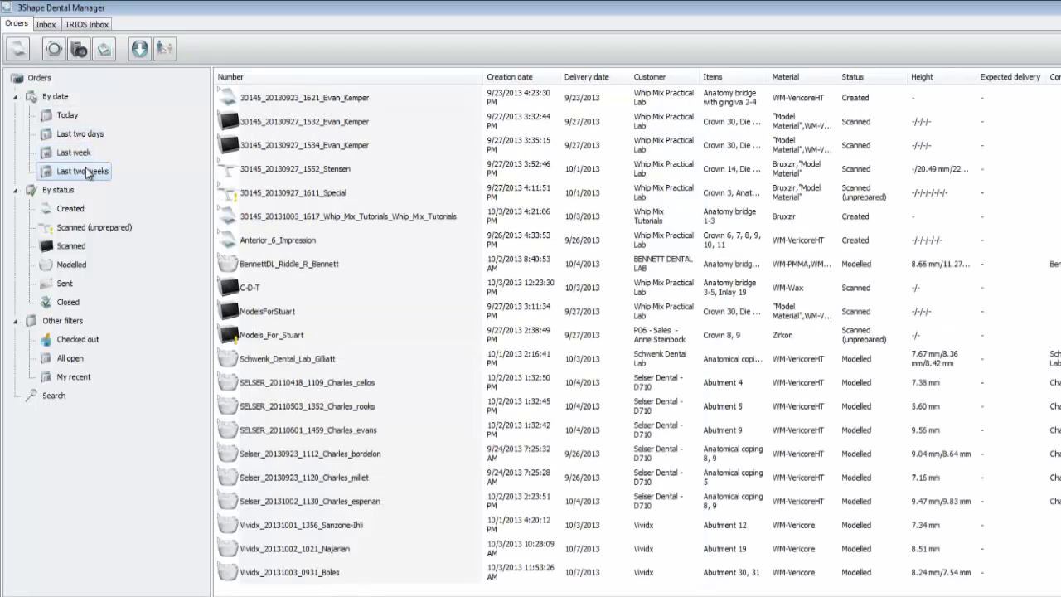
Filter orders by Created, Scanned (unprepared), Scanned, and finally Modelled status.
click(77, 214)
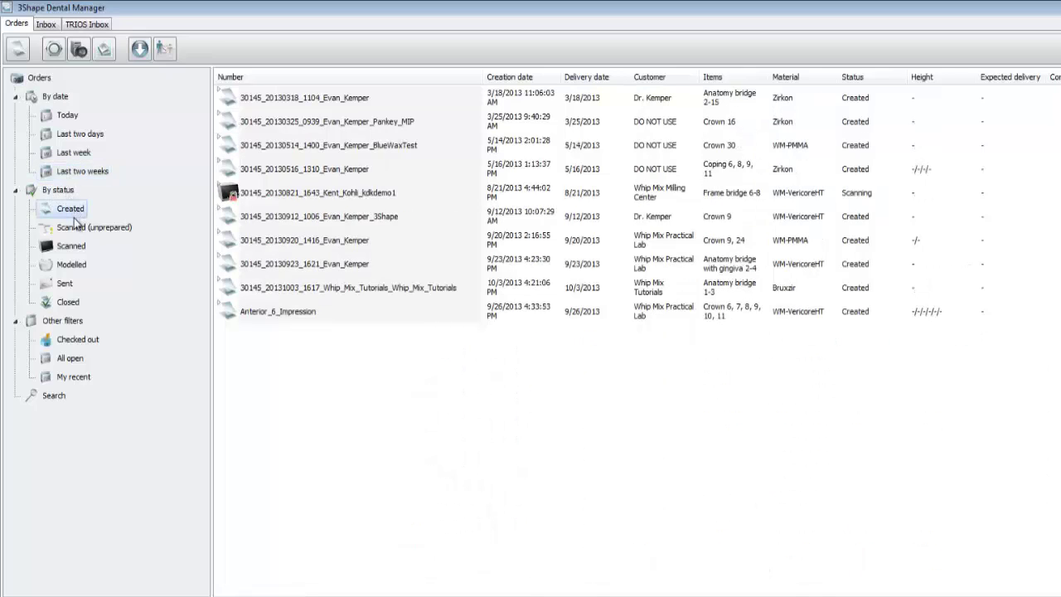
click(70, 226)
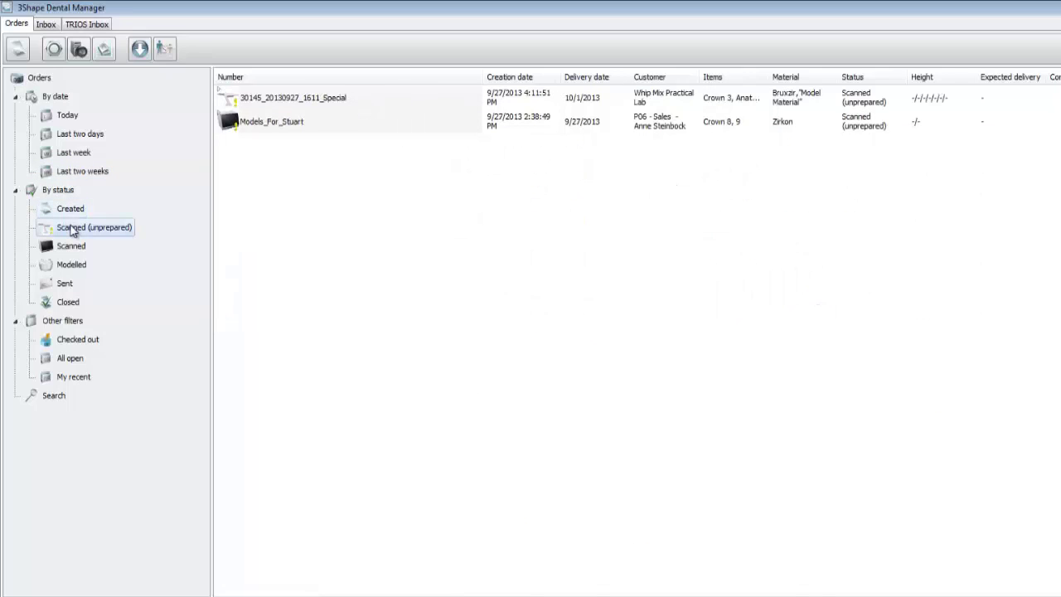
click(68, 248)
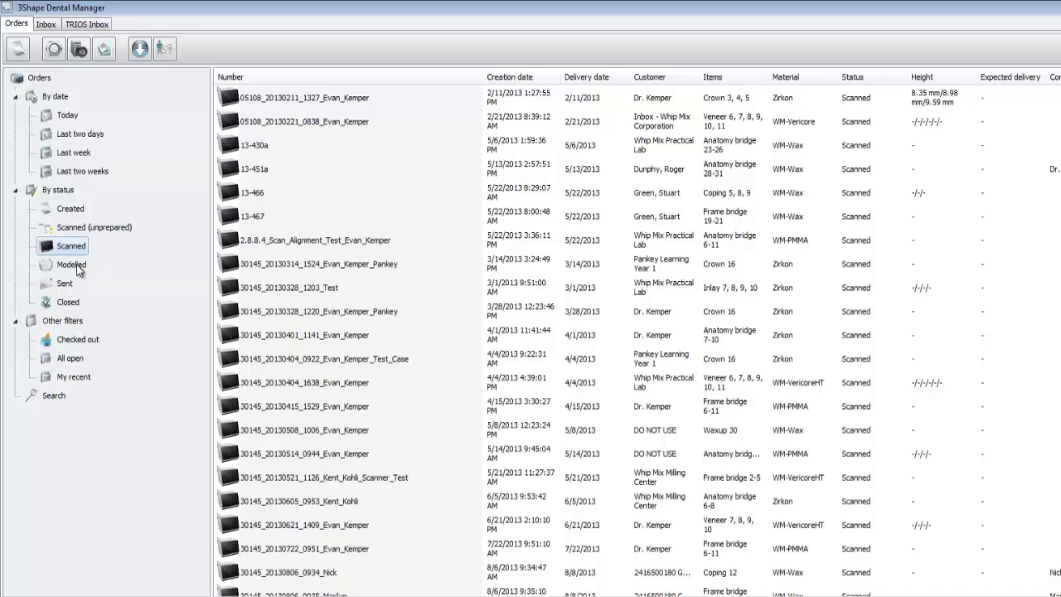
click(73, 265)
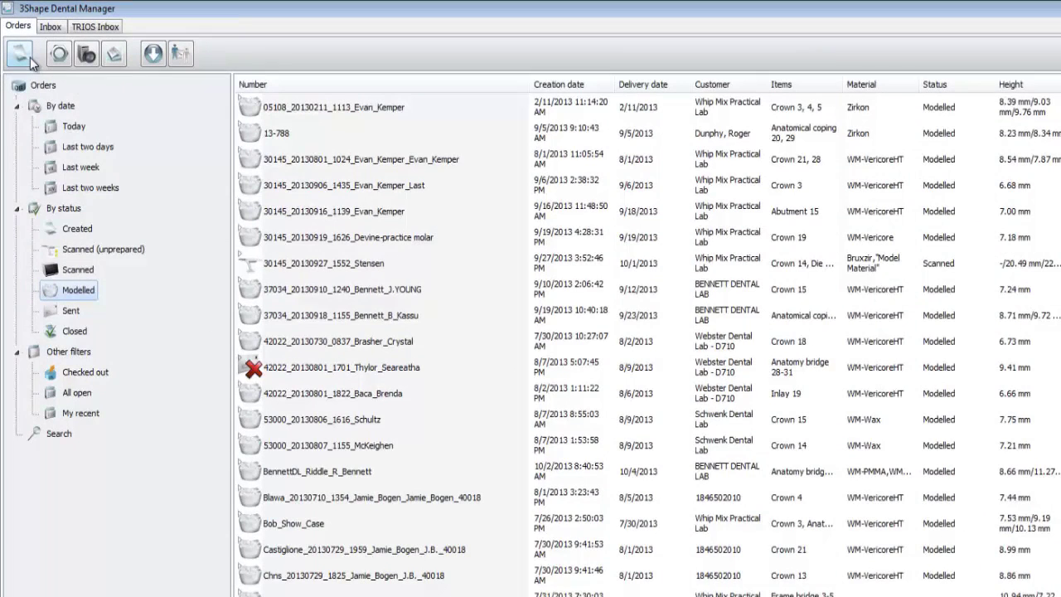
click(30, 62)
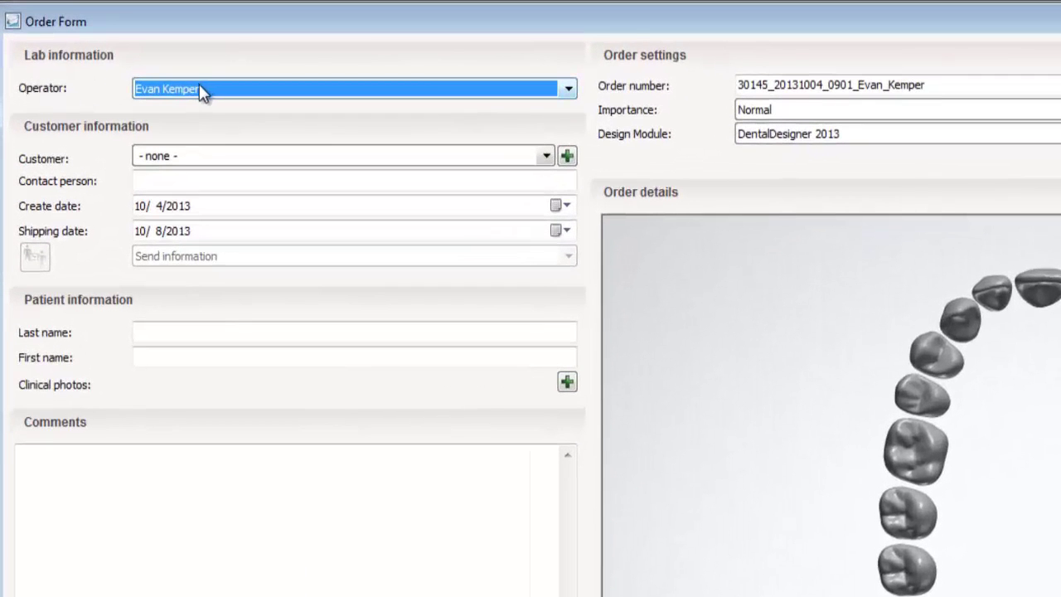
click(199, 87)
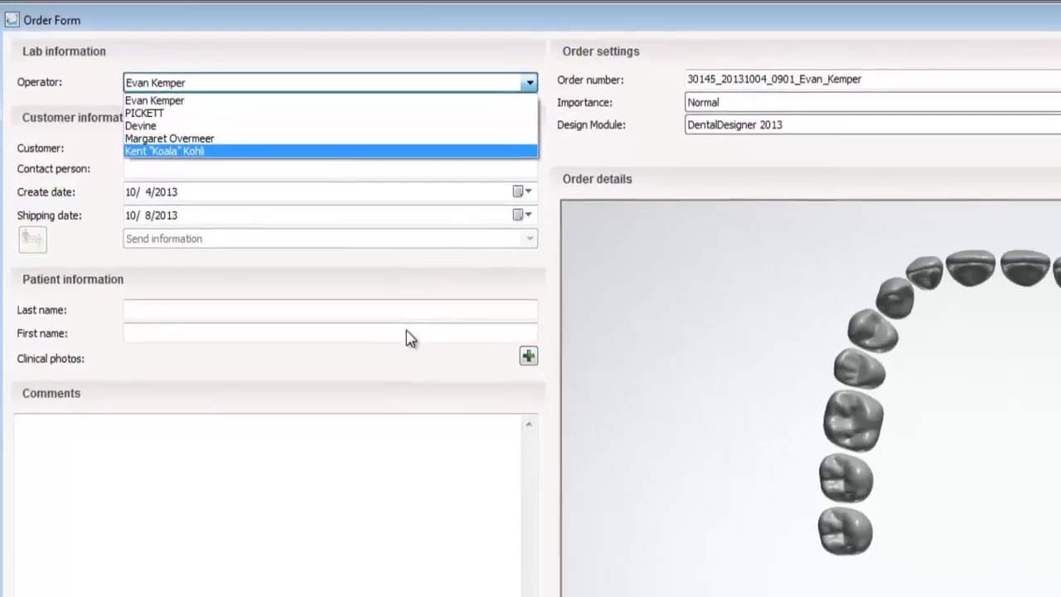
click(408, 338)
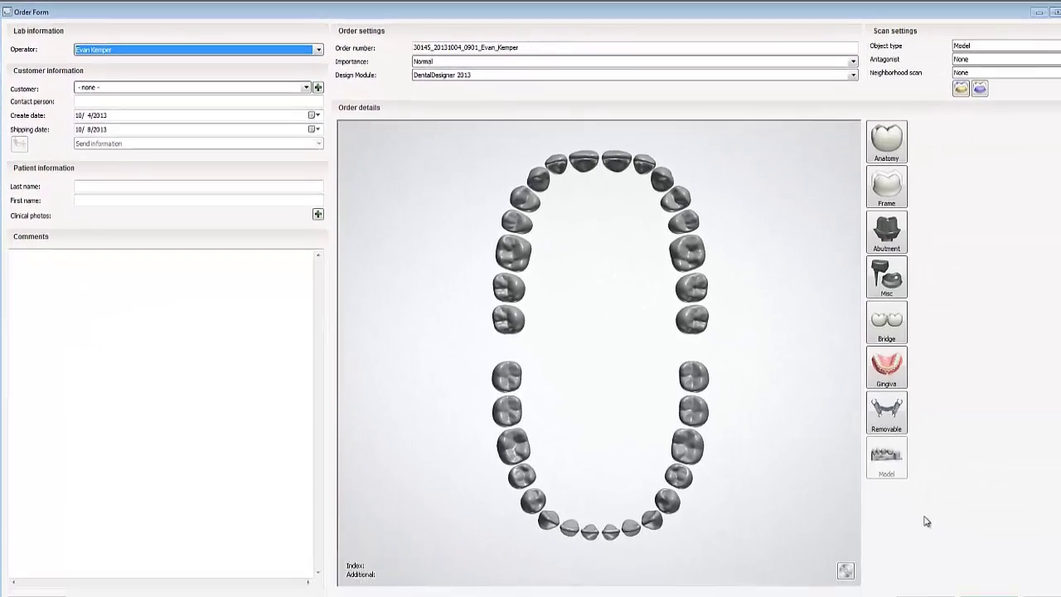
click(1024, 587)
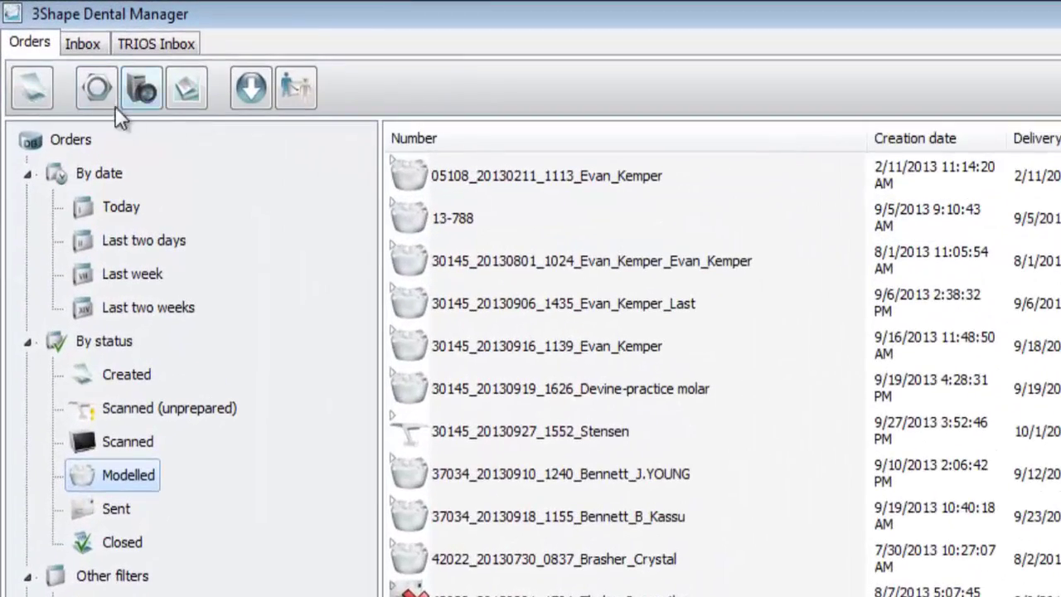
Open the Control Panel on its Site Settings Operators page.
click(85, 82)
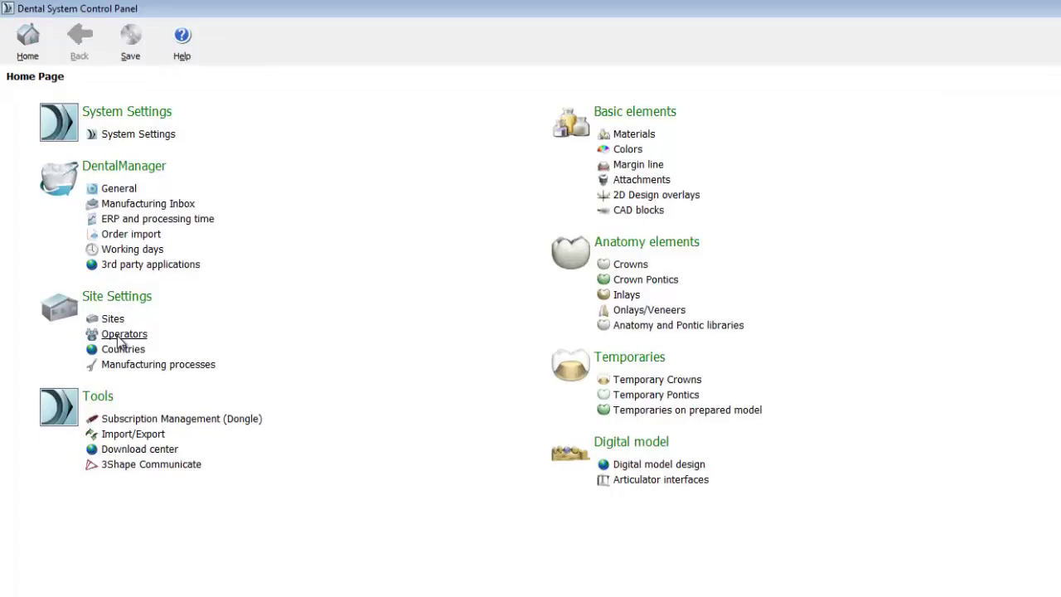
click(118, 335)
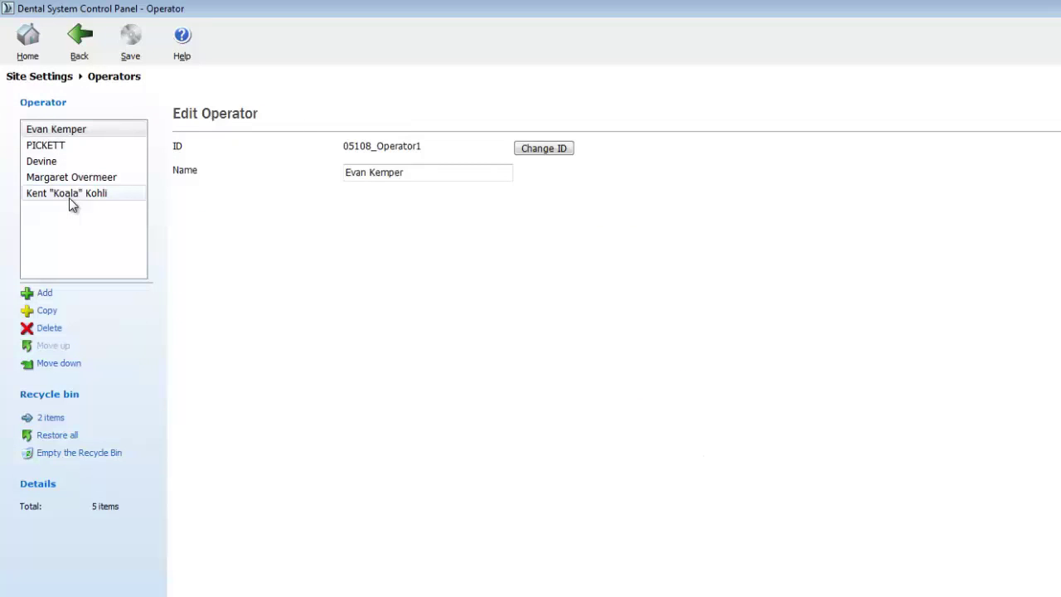
Add a new operator named 'Whip Mix Tutorials'.
click(44, 294)
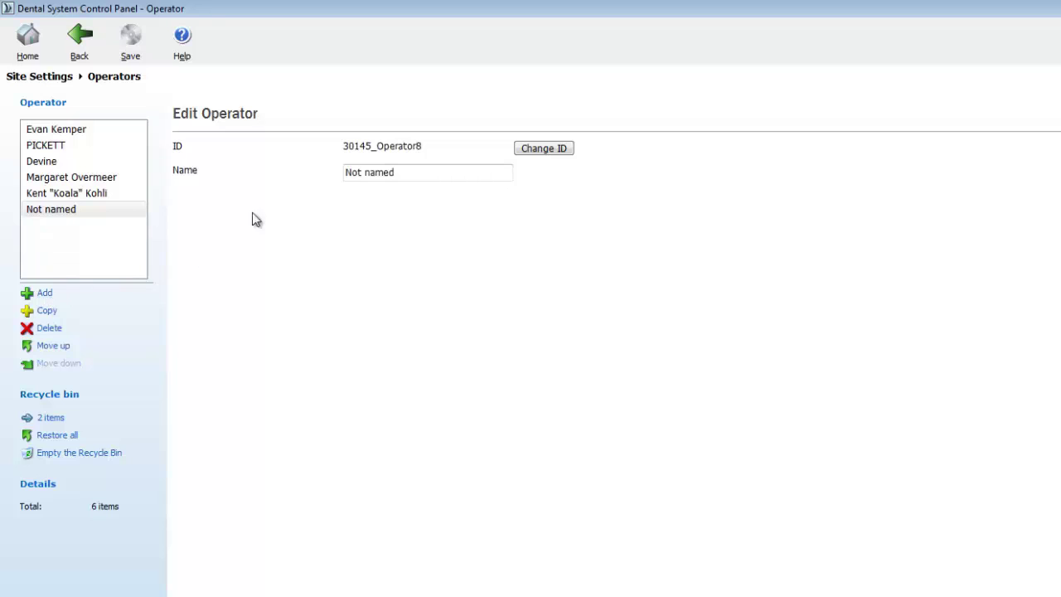
drag(403, 175, 315, 180)
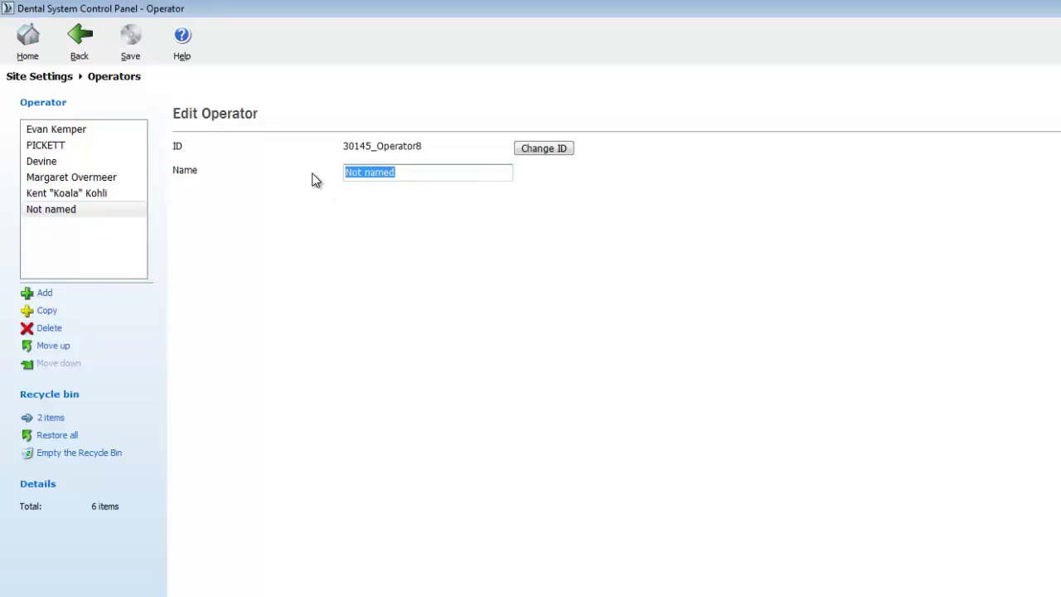
text(Whip )
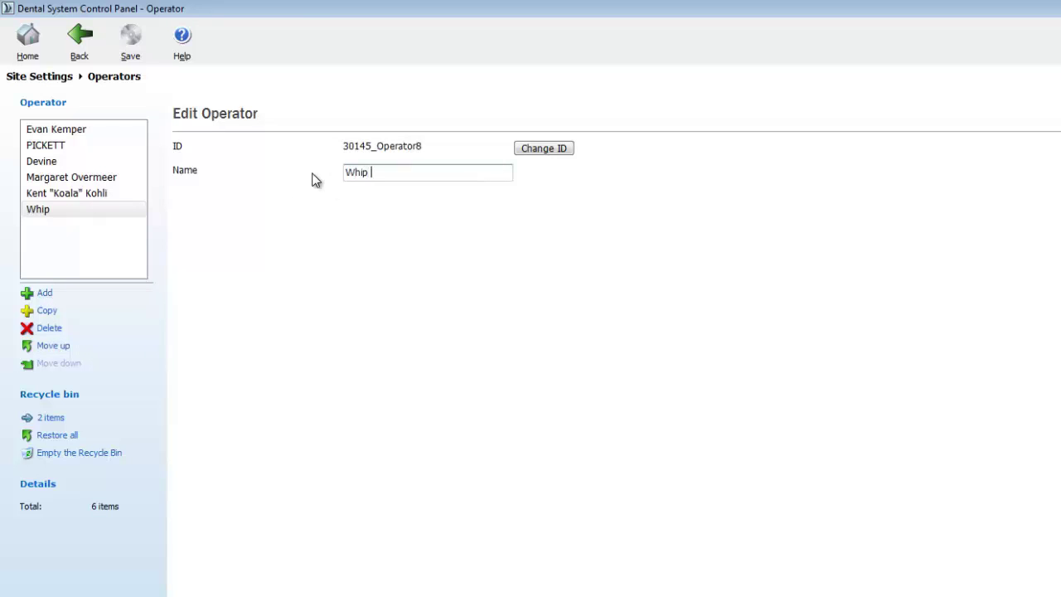
text(Mix Tutorials)
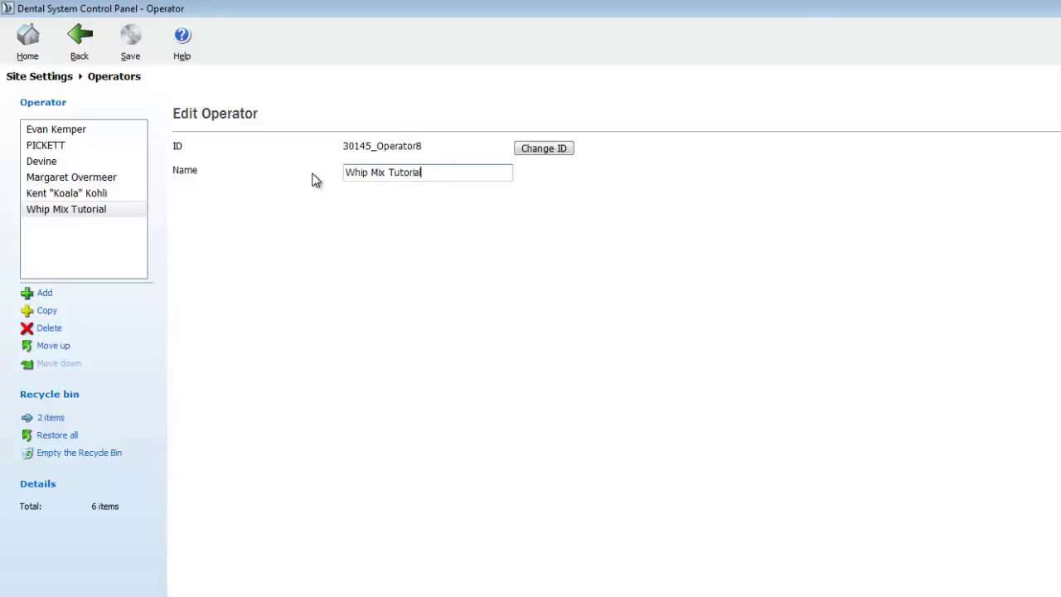
Move Whip Mix Tutorials to the top of the operator list and close the Control Panel.
click(71, 212)
drag(72, 212, 63, 129)
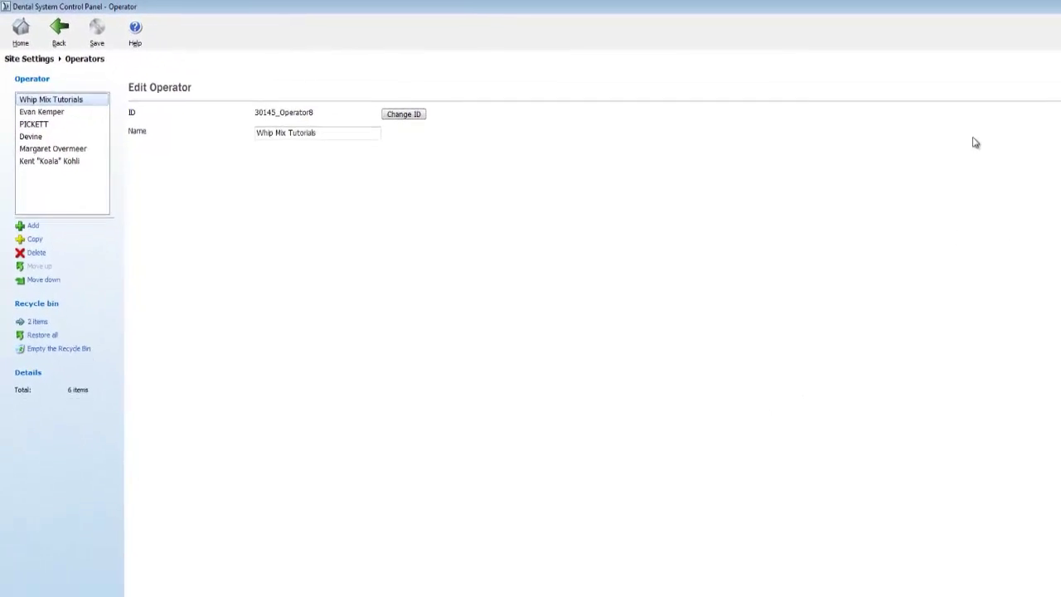
click(1052, 7)
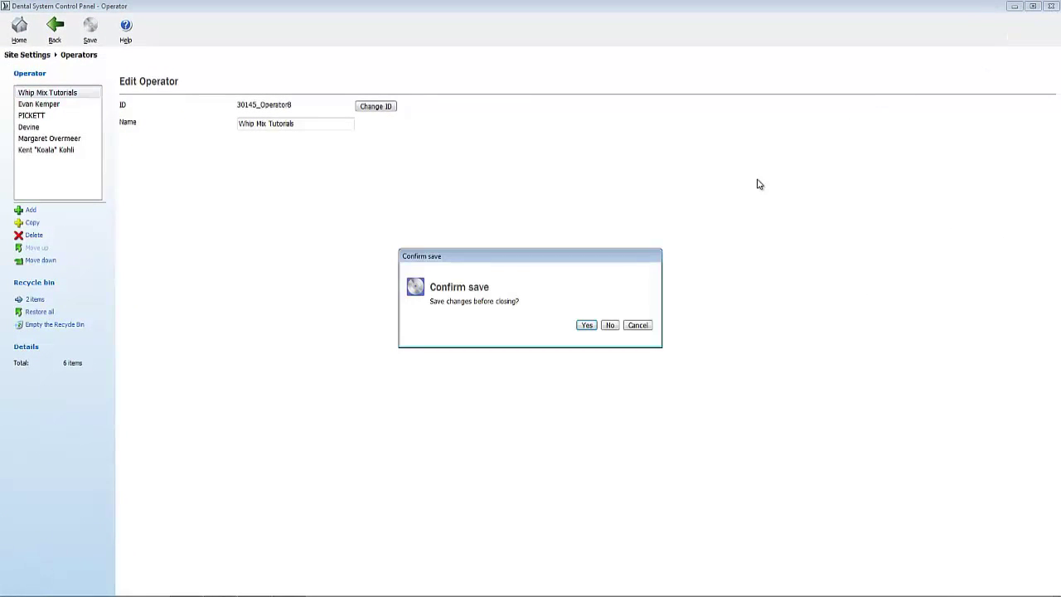
Save the operator changes and start a new order with Whip Mix Tutorials as operator.
click(587, 326)
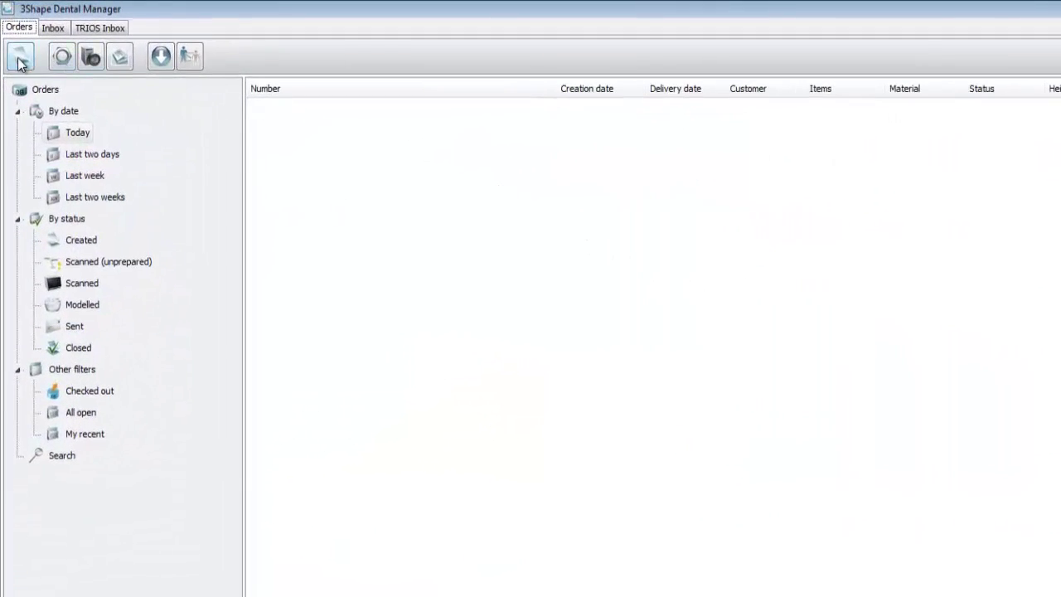
click(21, 58)
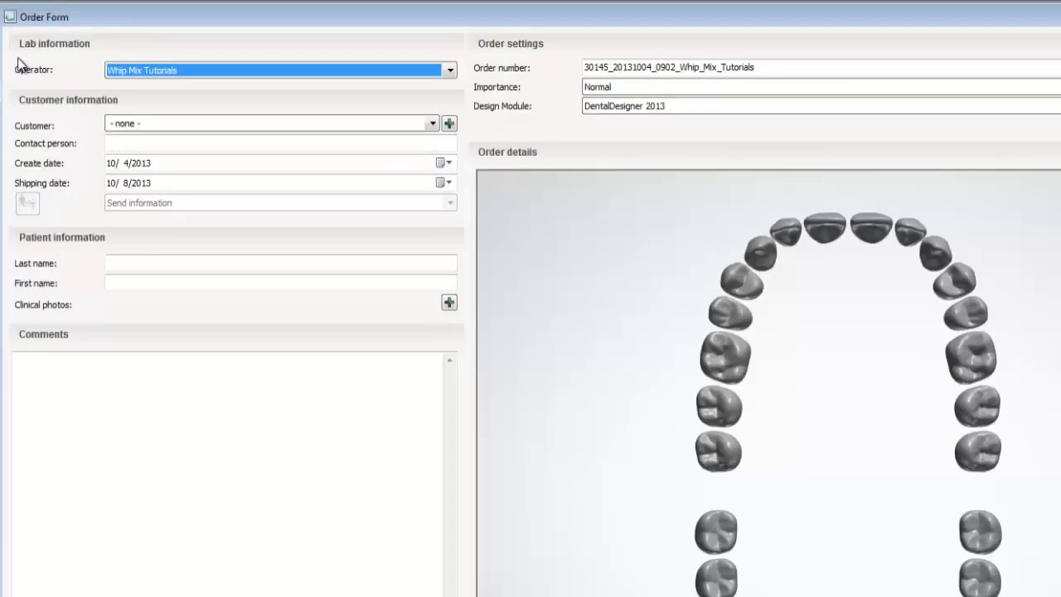
click(160, 70)
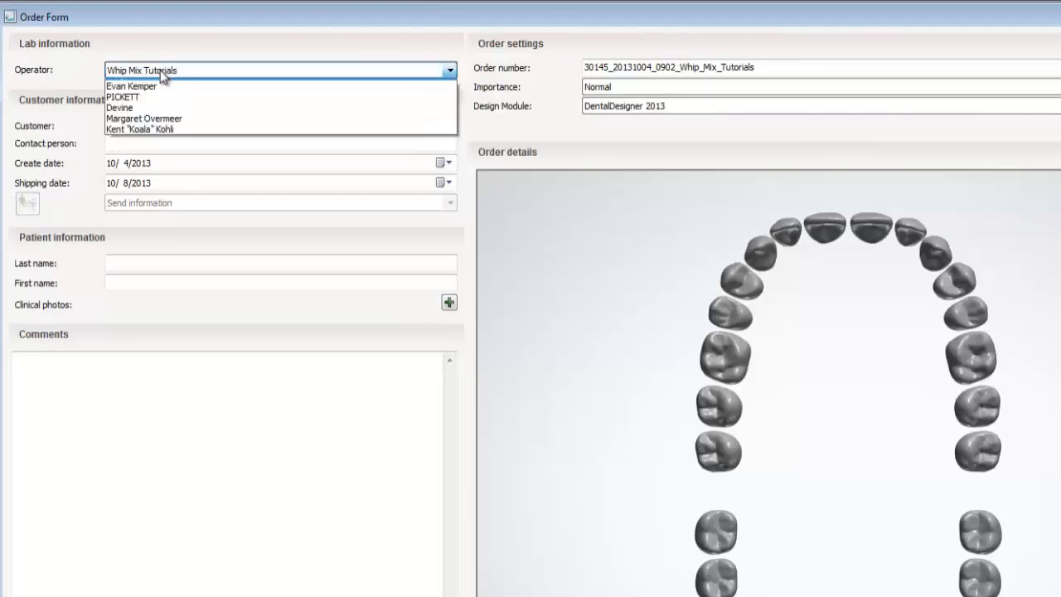
click(156, 85)
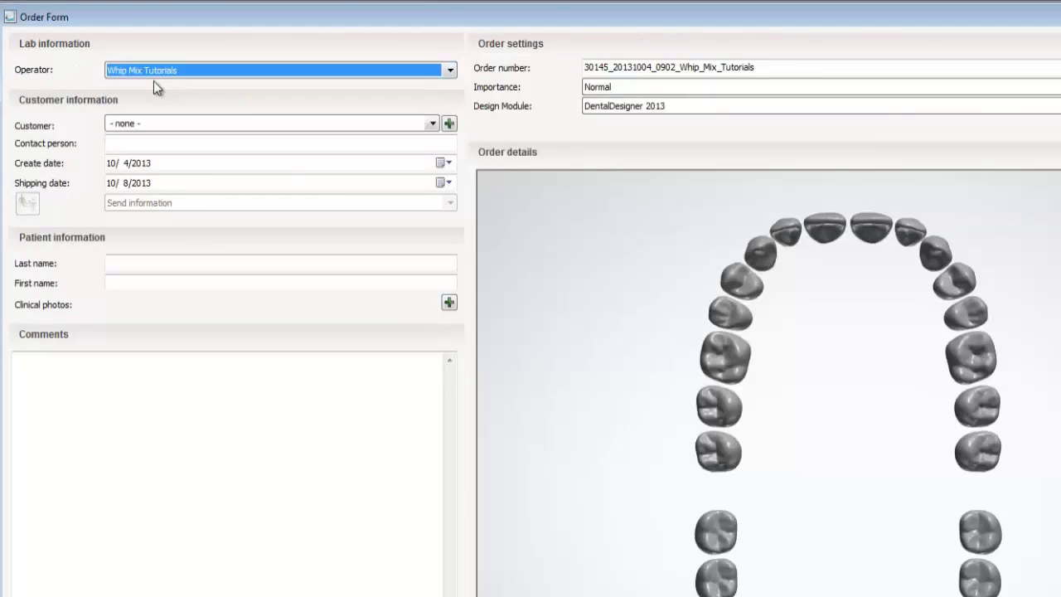
Browse the Customer list and leave the customer at '- none -'.
click(216, 124)
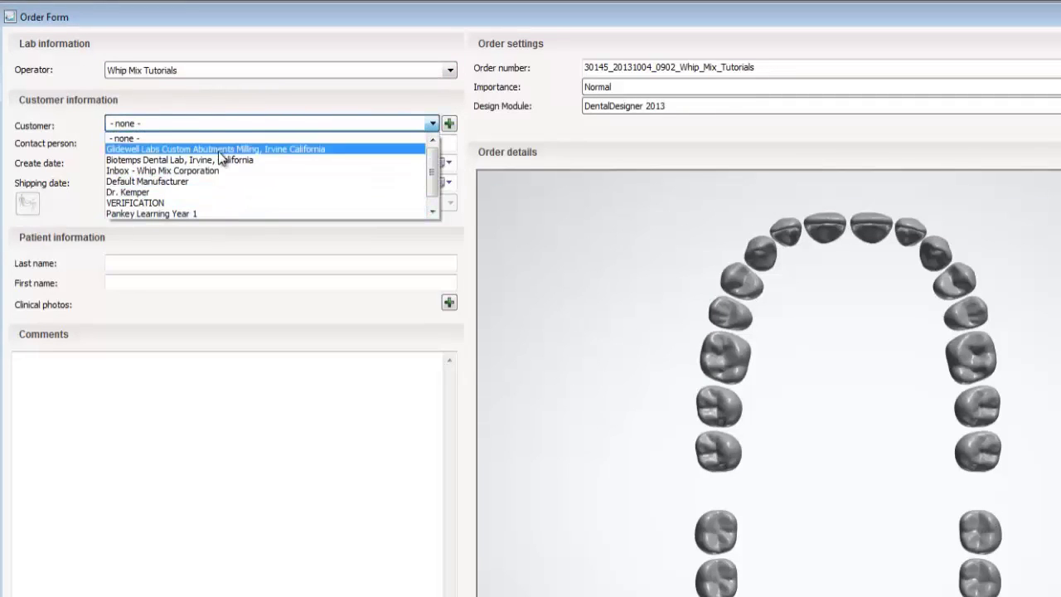
scroll(194, 199, down, 1)
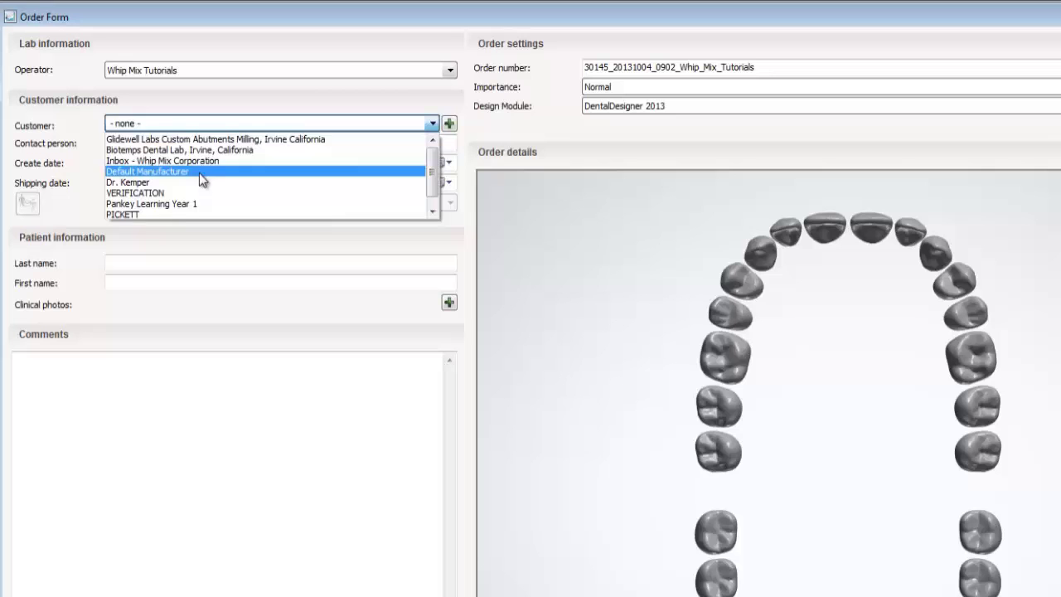
scroll(199, 172, up, 1)
click(253, 137)
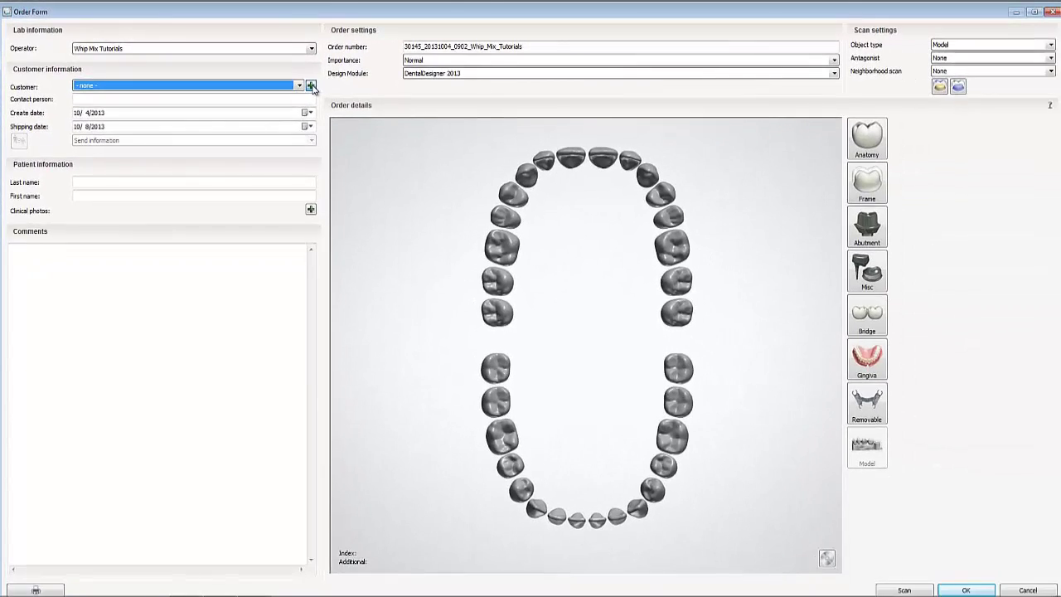
Add a new customer site (30145_Site16) and name it 'Whip Mix Tutorials'.
click(449, 124)
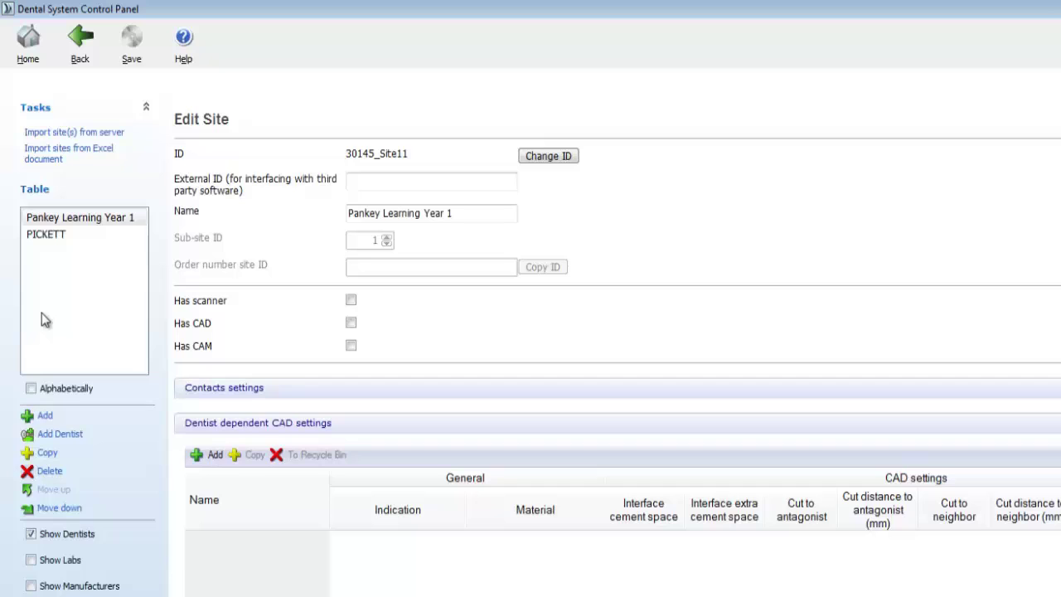
click(31, 388)
click(31, 388)
click(44, 415)
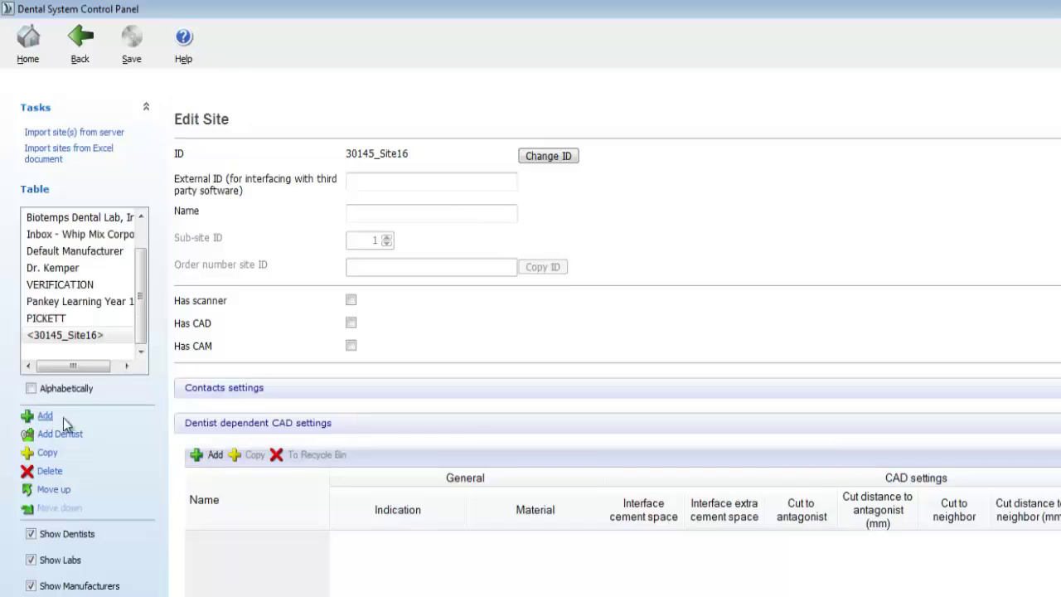
click(379, 215)
key(Escape)
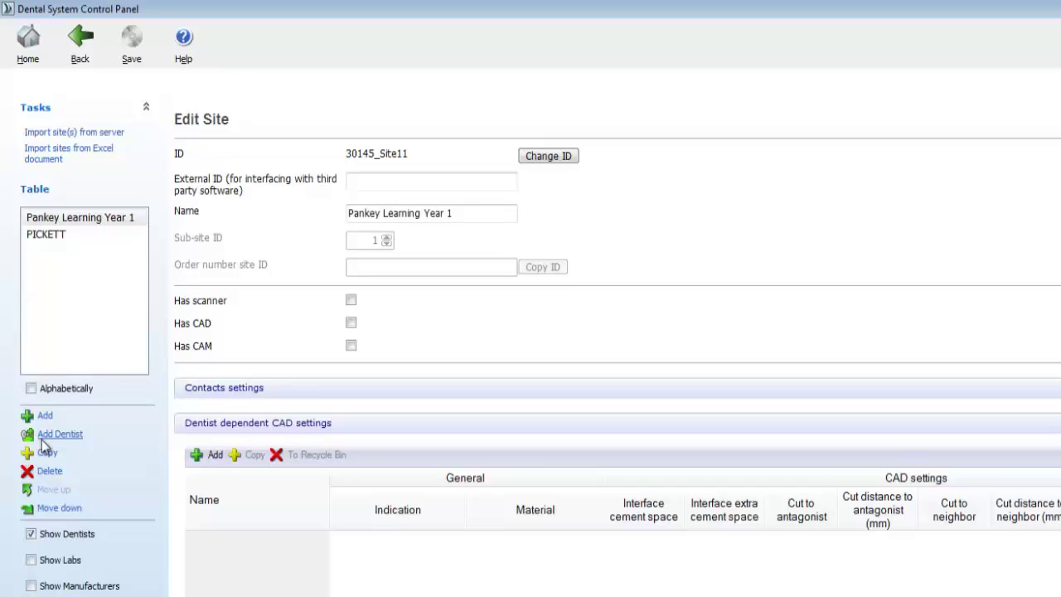
click(45, 415)
click(379, 214)
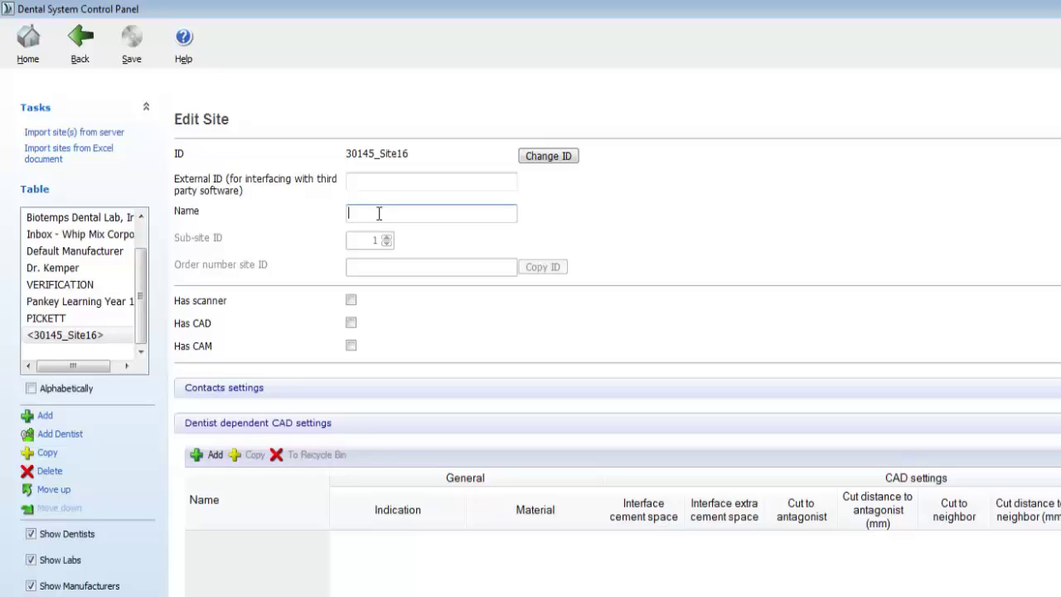
text(Whip )
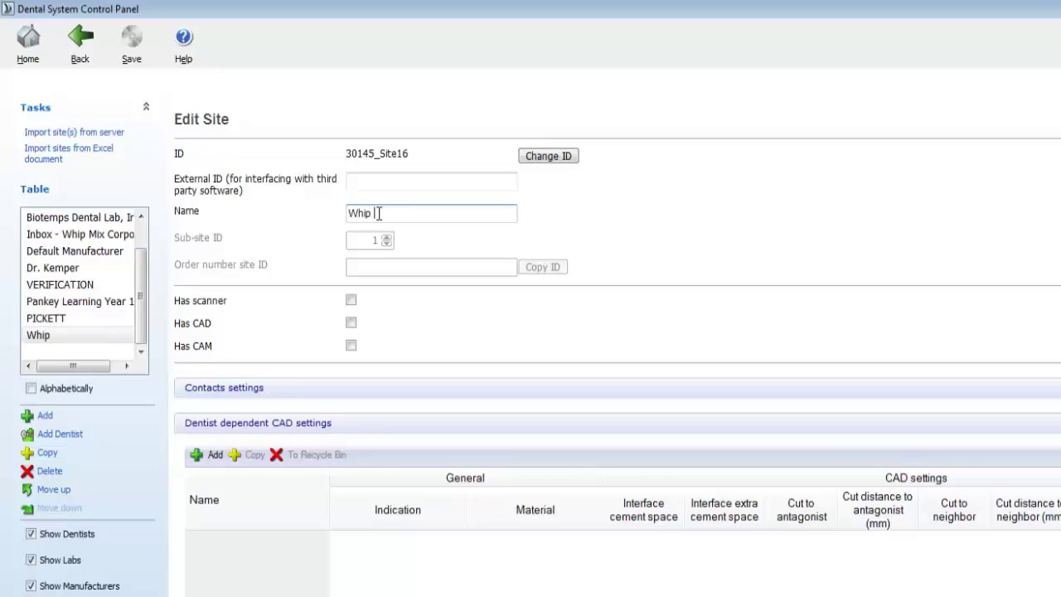
text(Mix Tutorials)
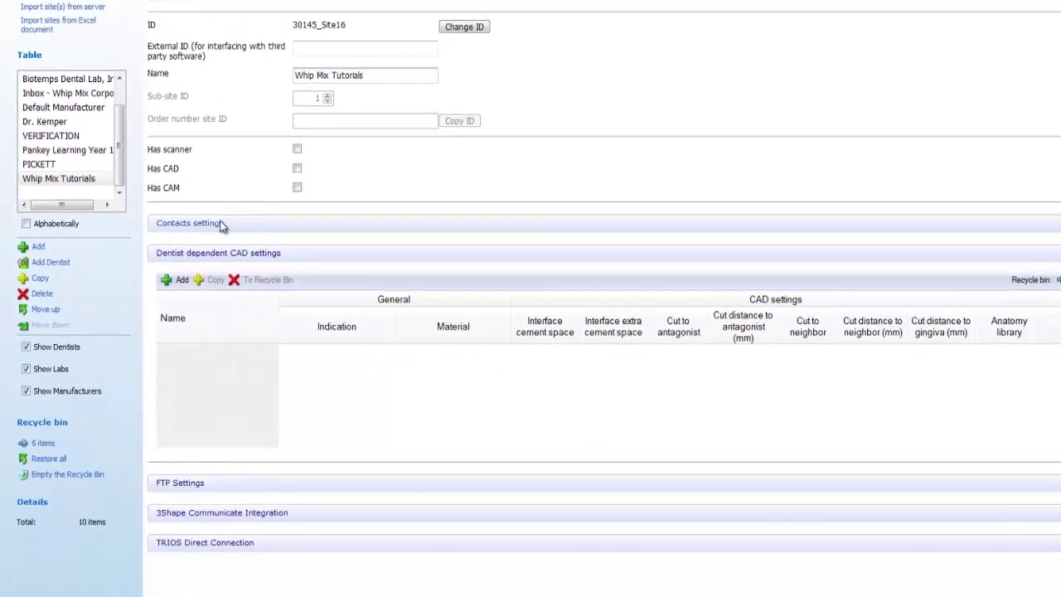
Enter 'Whip Mix Tutorials' as the site's contact person under Contacts settings.
click(261, 388)
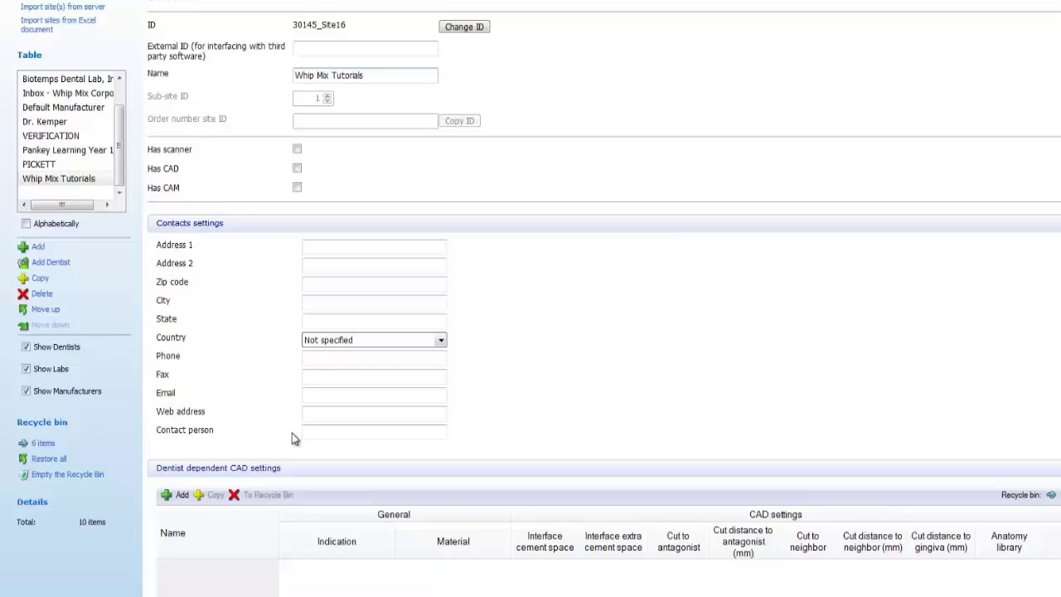
click(315, 431)
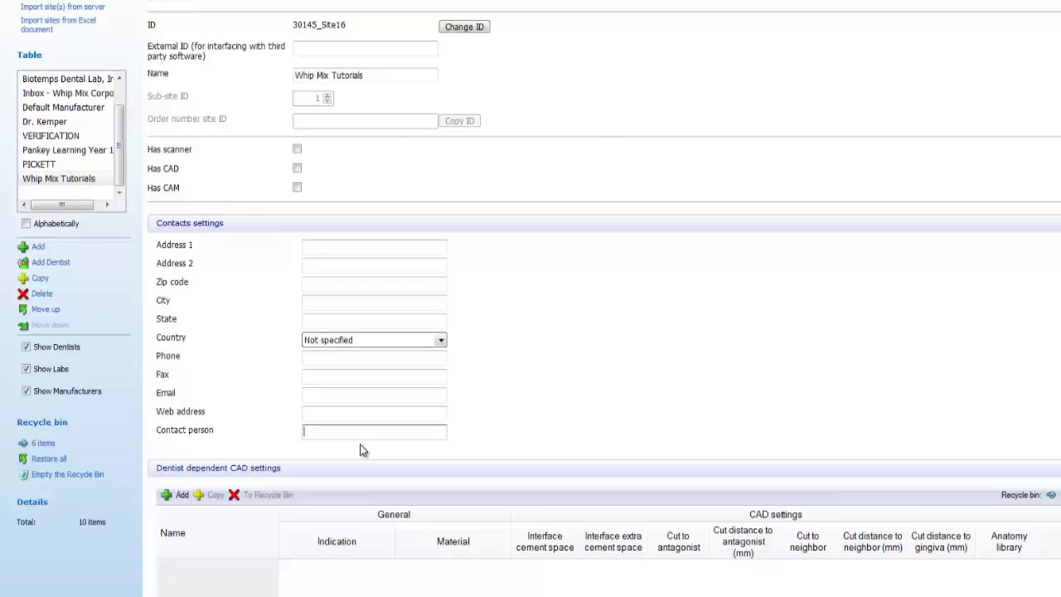
text(Whip Mix Tutorials)
Add one default dentist-dependent CAD settings entry to the Whip Mix Tutorials site.
scroll(439, 461, down, 3)
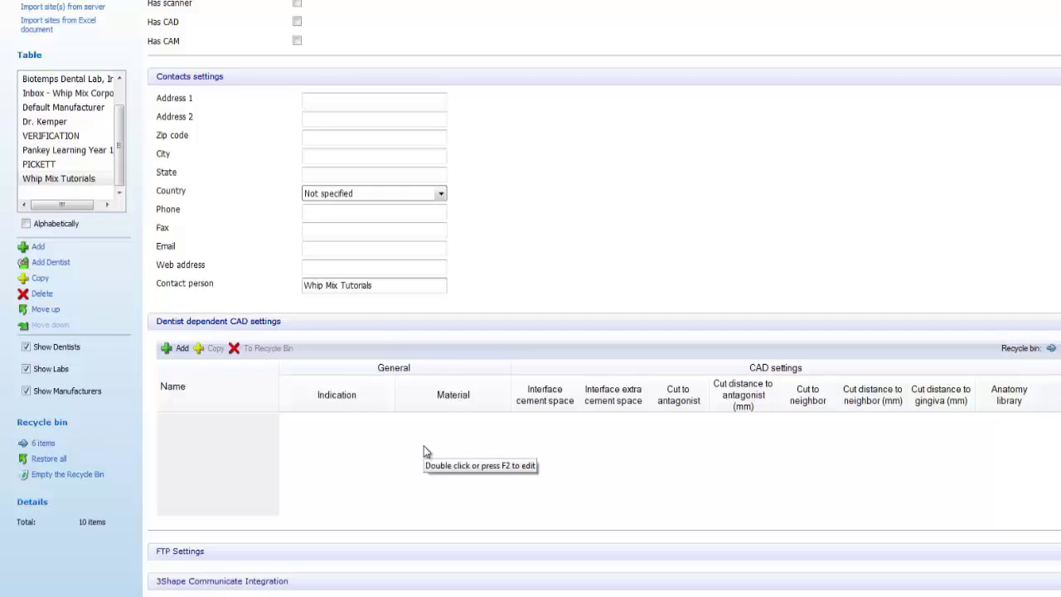
click(169, 349)
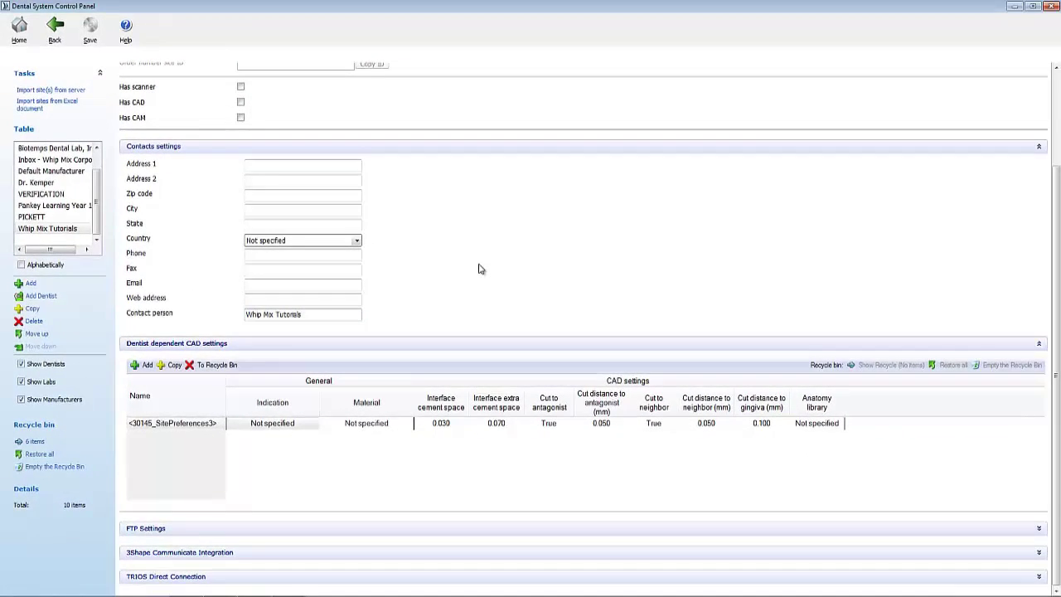
scroll(485, 270, up, 3)
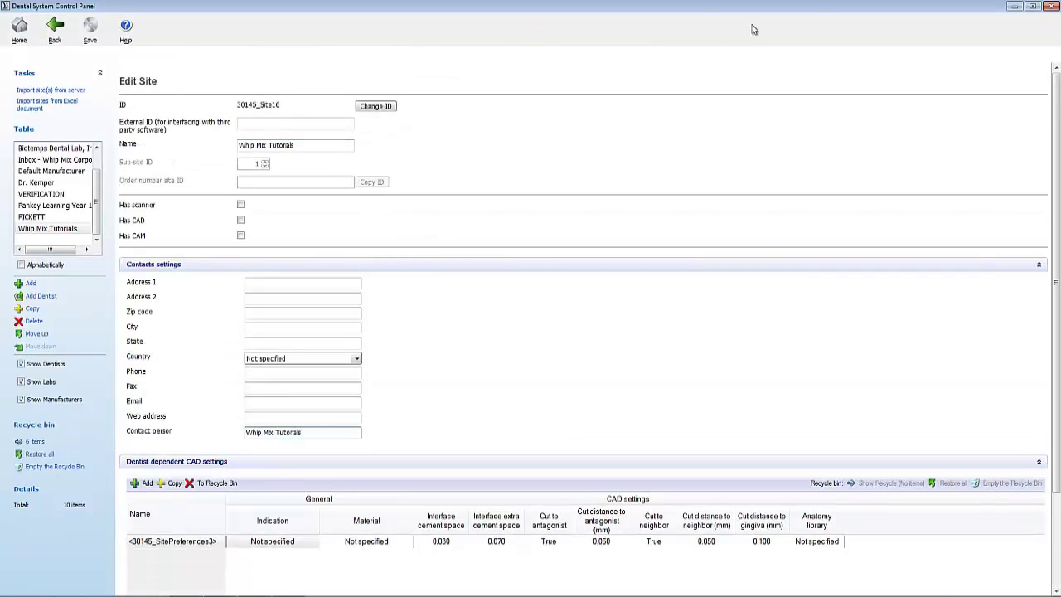
Close the Control Panel saving changes, then pick Whip Mix Tutorials as the order's customer.
click(1049, 9)
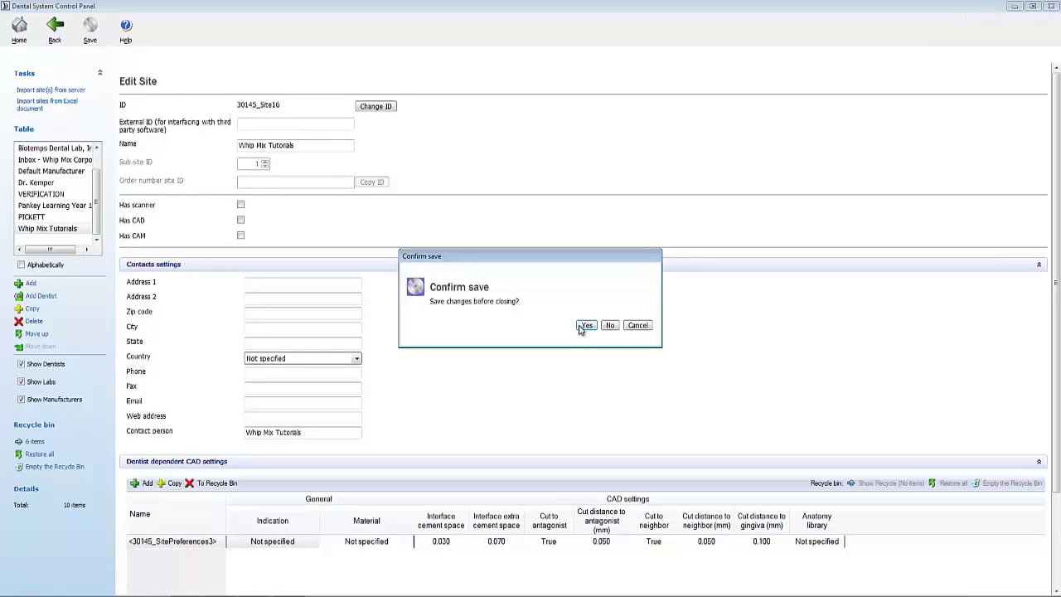
click(586, 325)
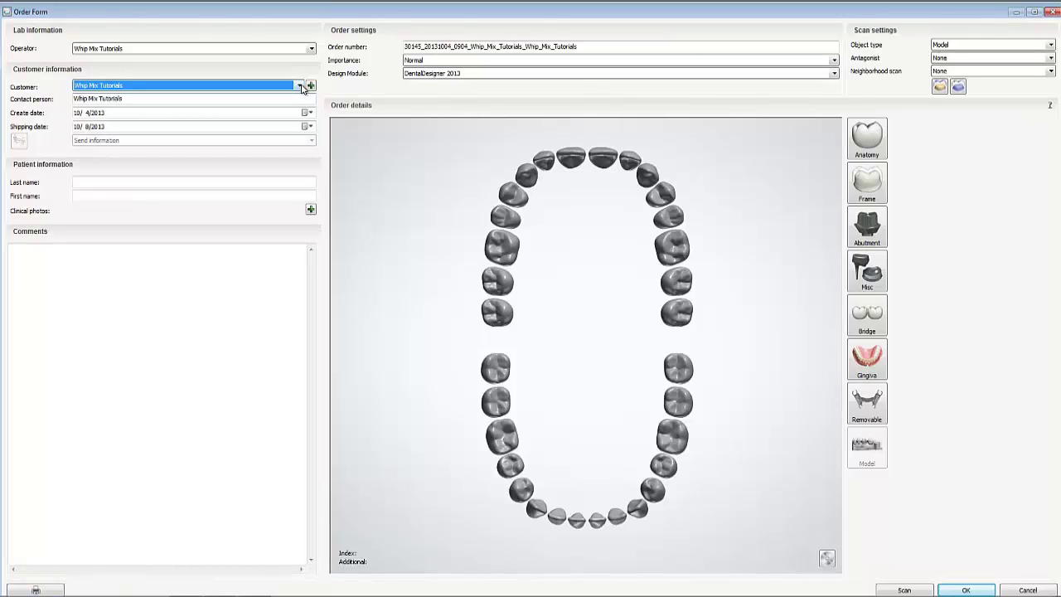
click(300, 86)
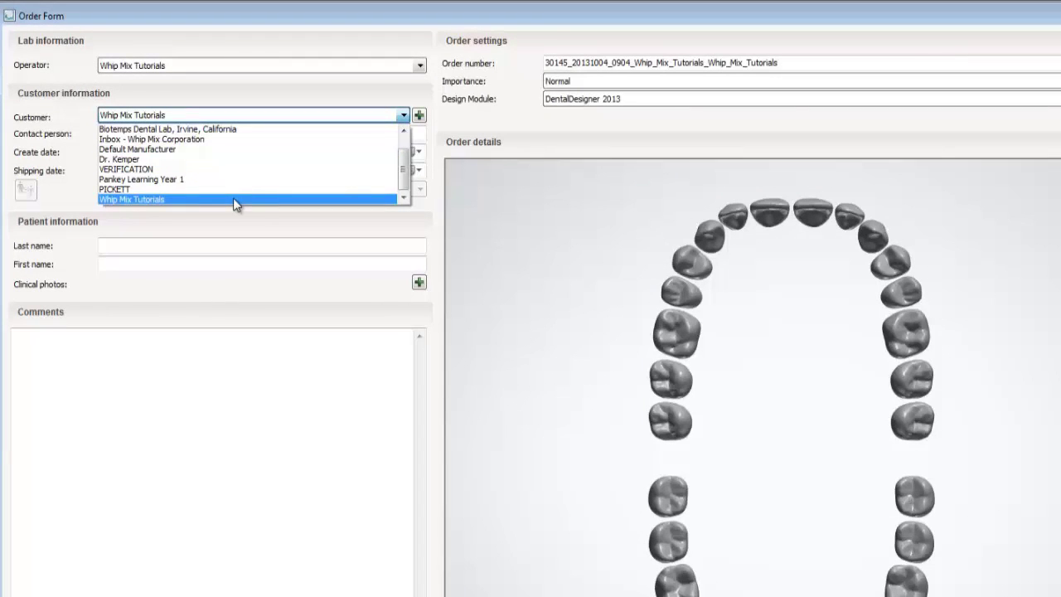
click(234, 200)
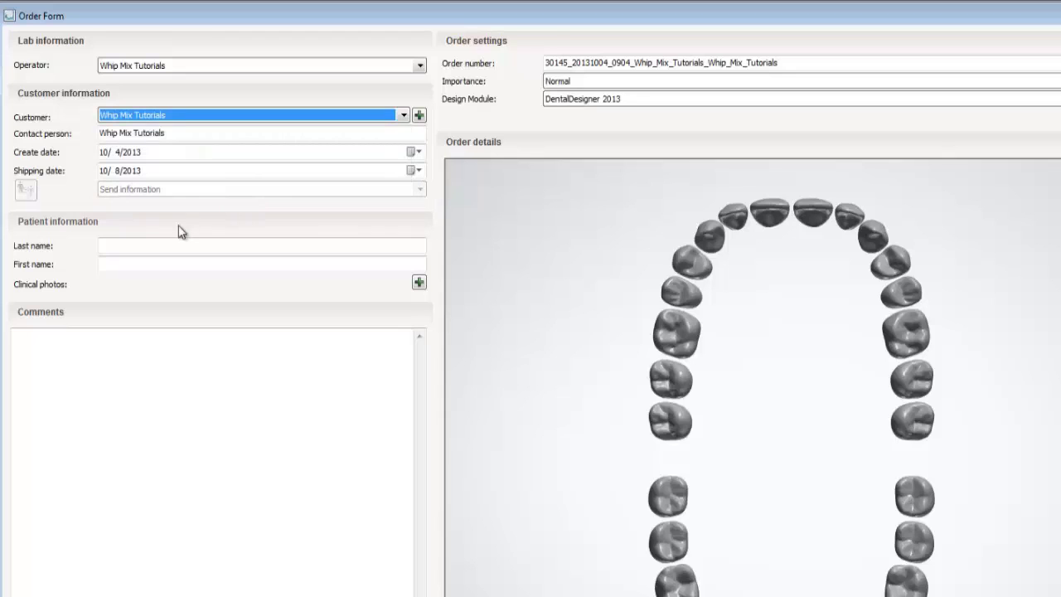
click(144, 242)
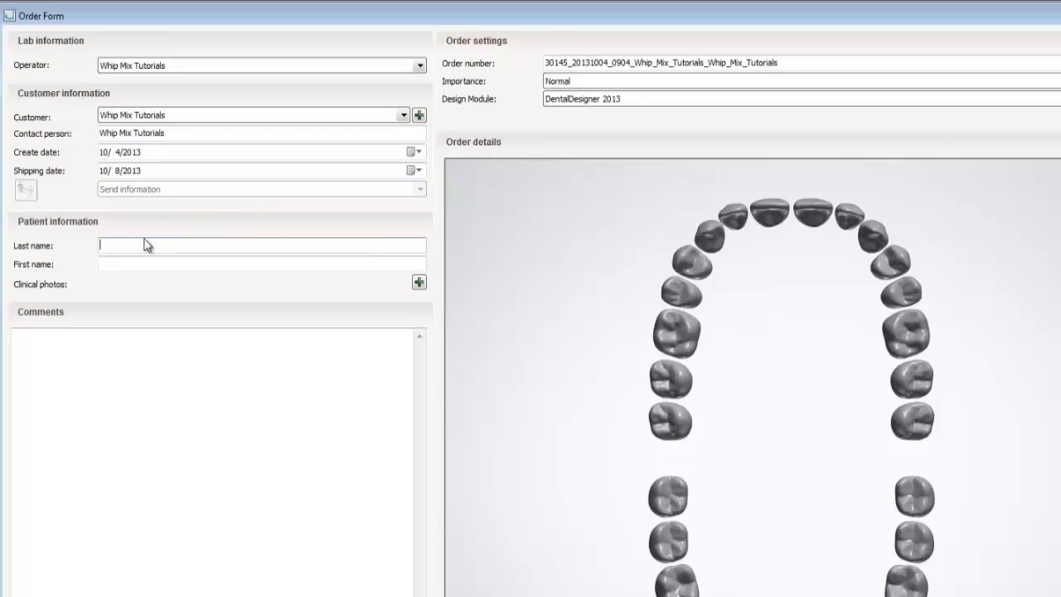
Enter 'Whip Mix Tutorials' as the patient's last name.
text(Whip Mix Tutorials)
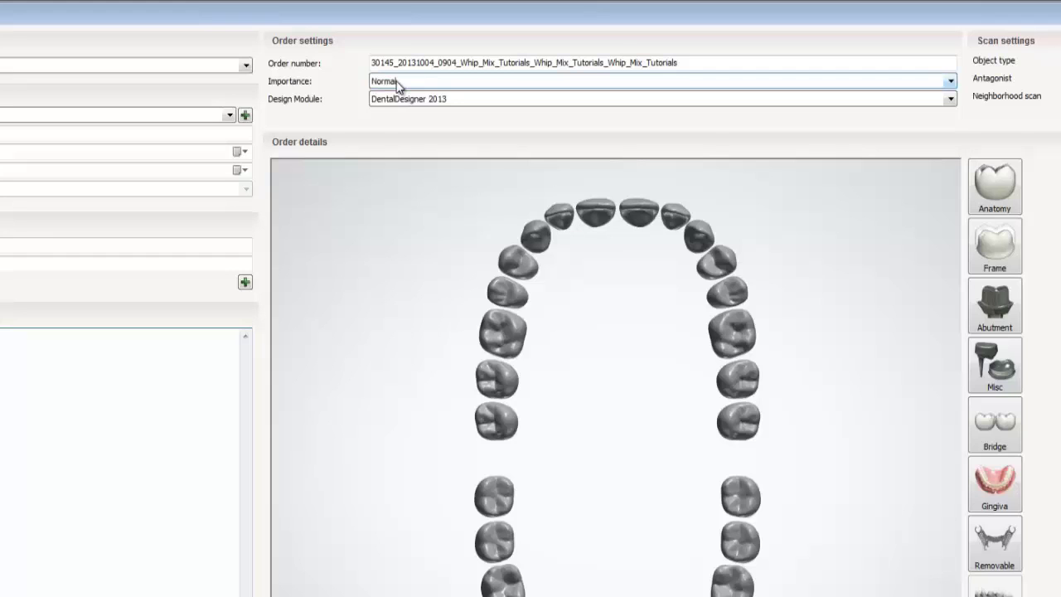
click(398, 84)
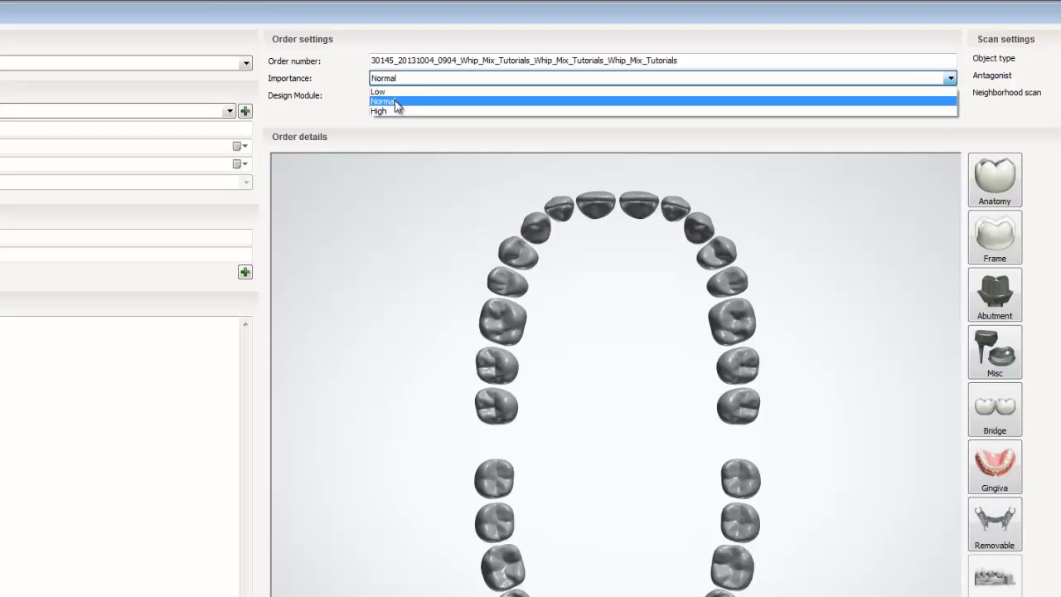
click(396, 101)
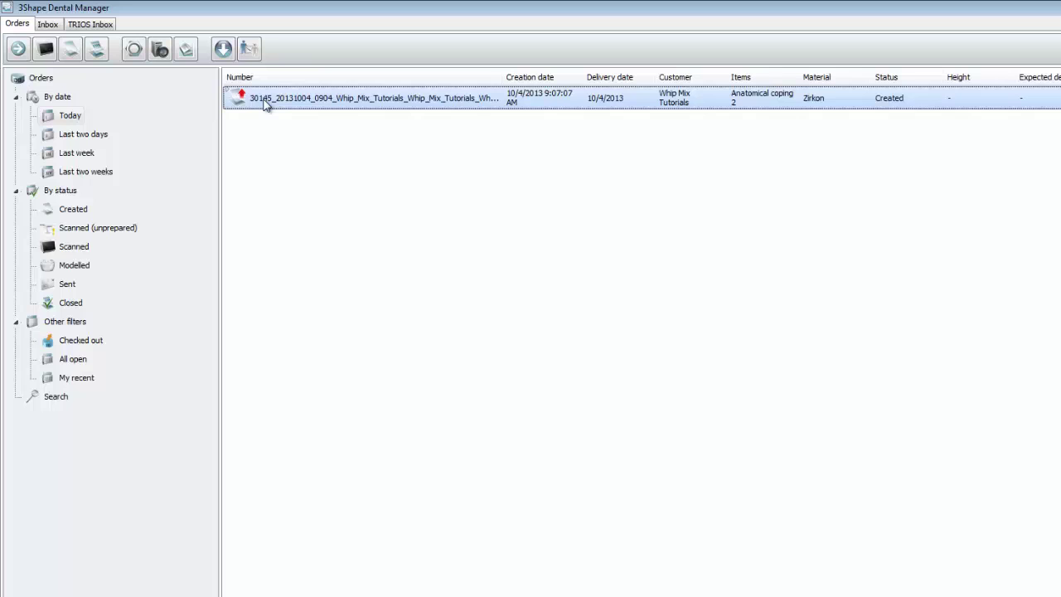
double_click(265, 101)
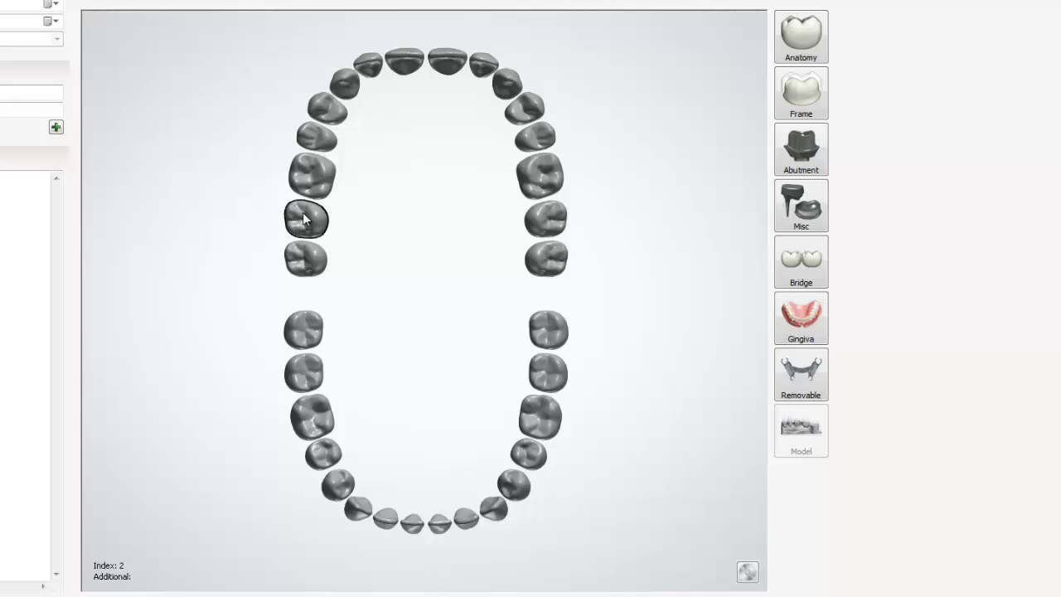
Set tooth 2 as an anatomy crown in Crown Generic BruxZir material.
click(302, 213)
click(373, 221)
click(795, 41)
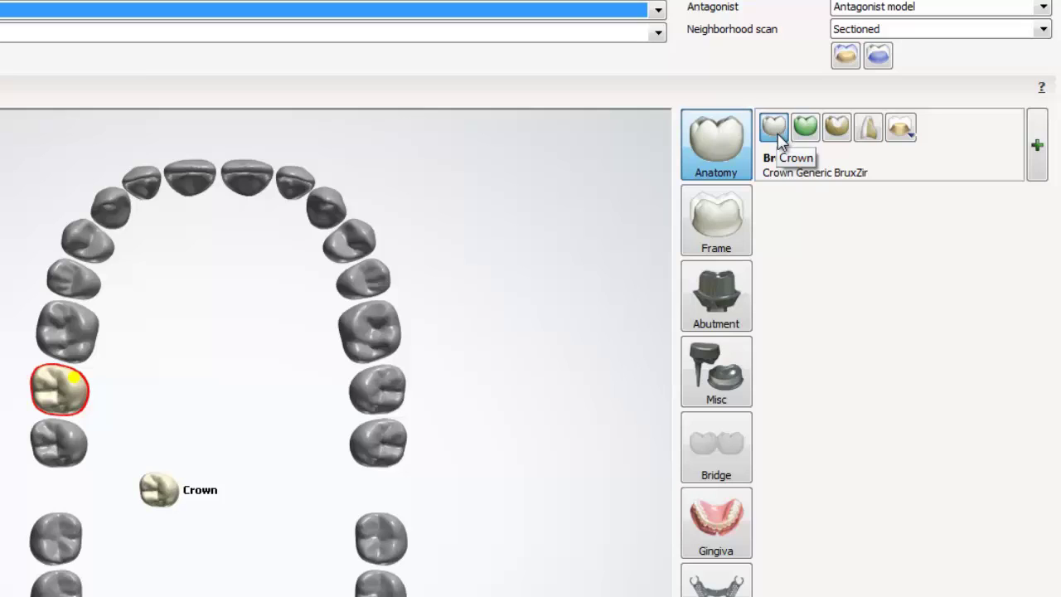
mouse_move(1037, 171)
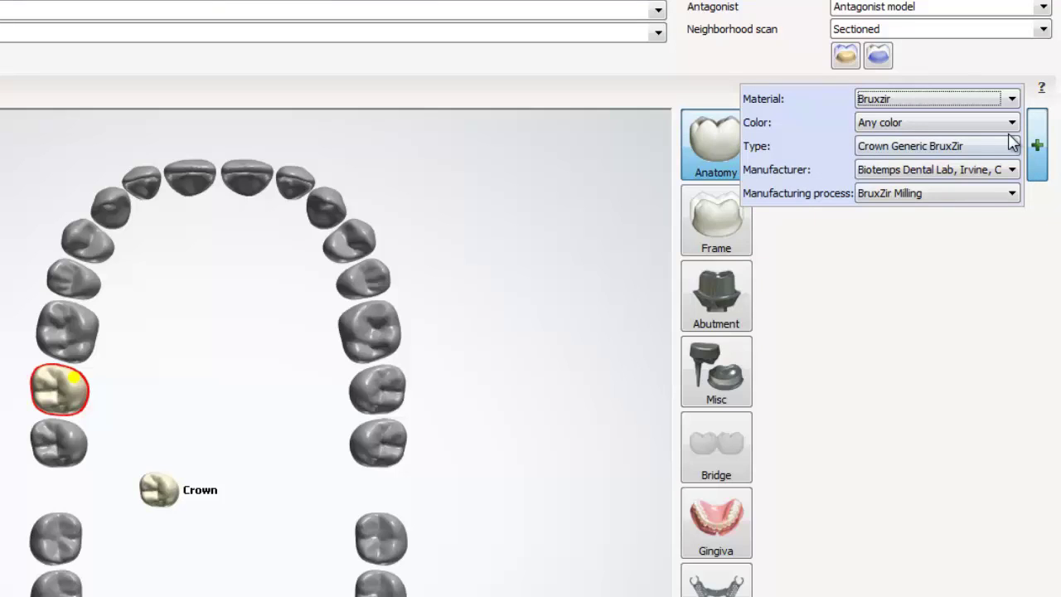
click(923, 100)
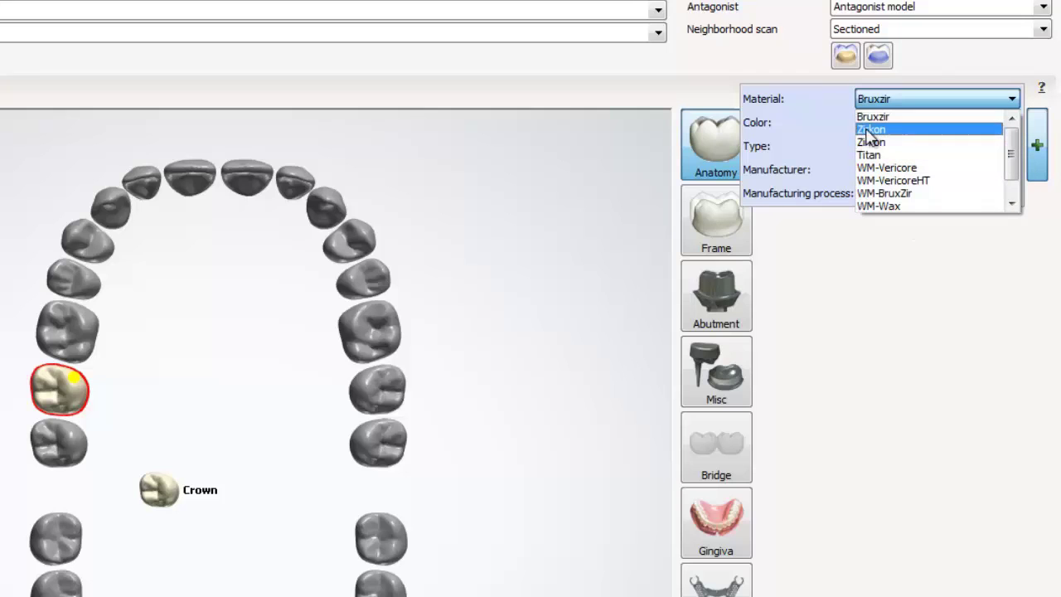
click(887, 117)
click(896, 124)
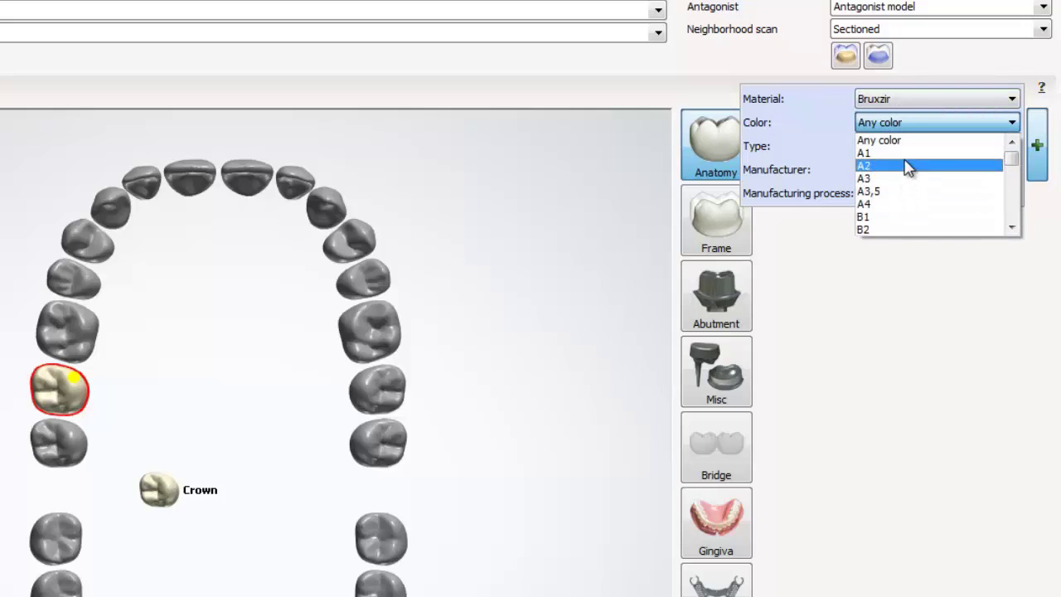
click(899, 142)
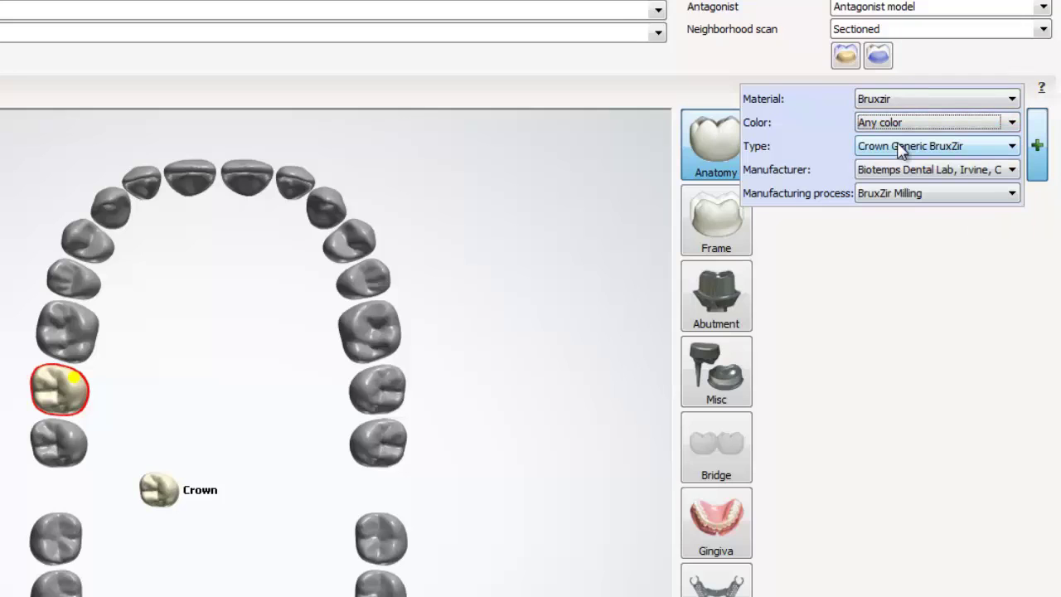
click(901, 147)
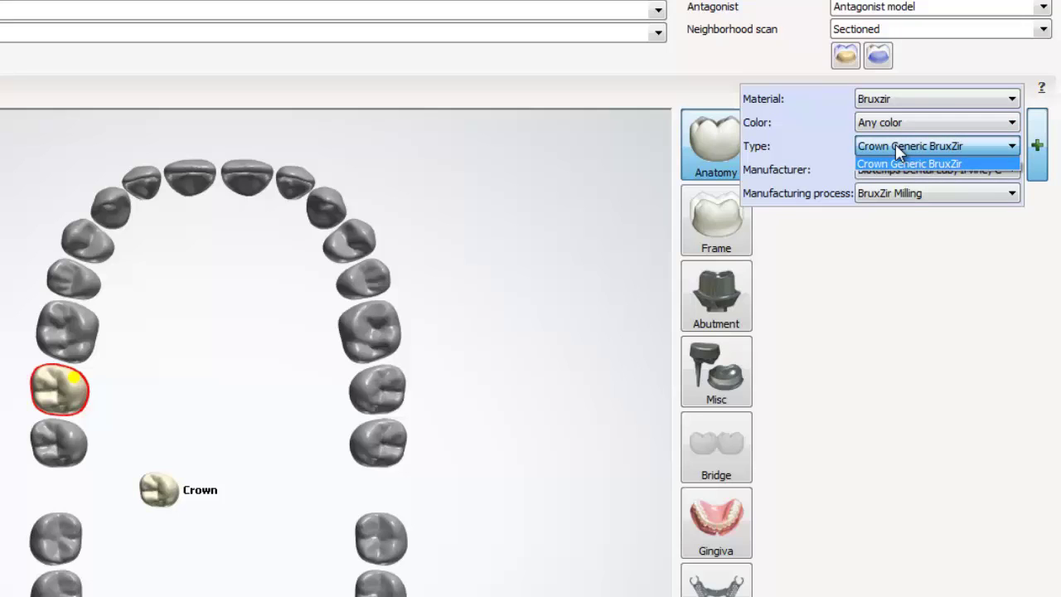
click(907, 148)
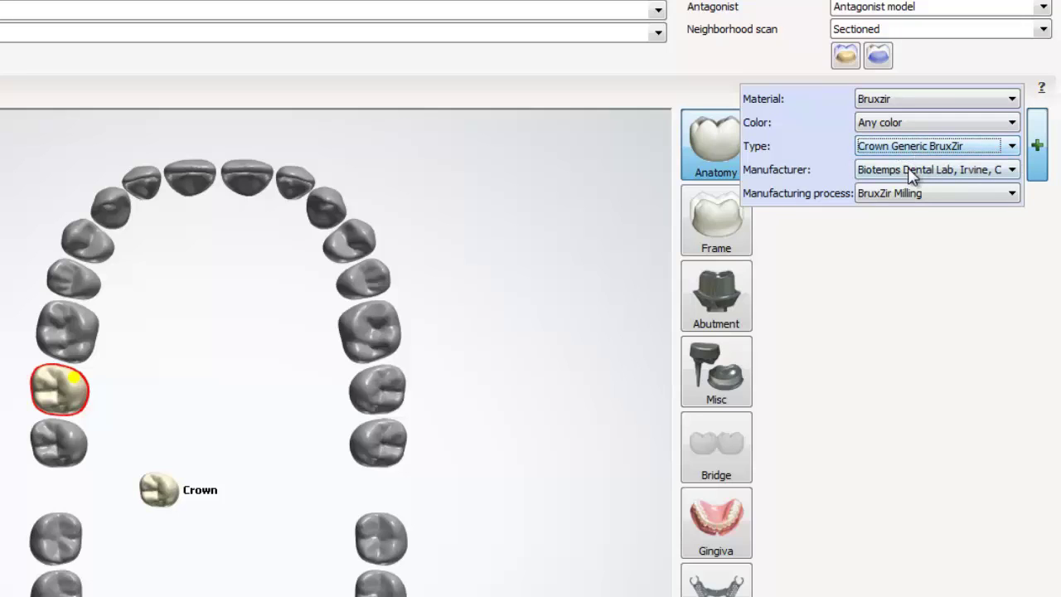
click(908, 171)
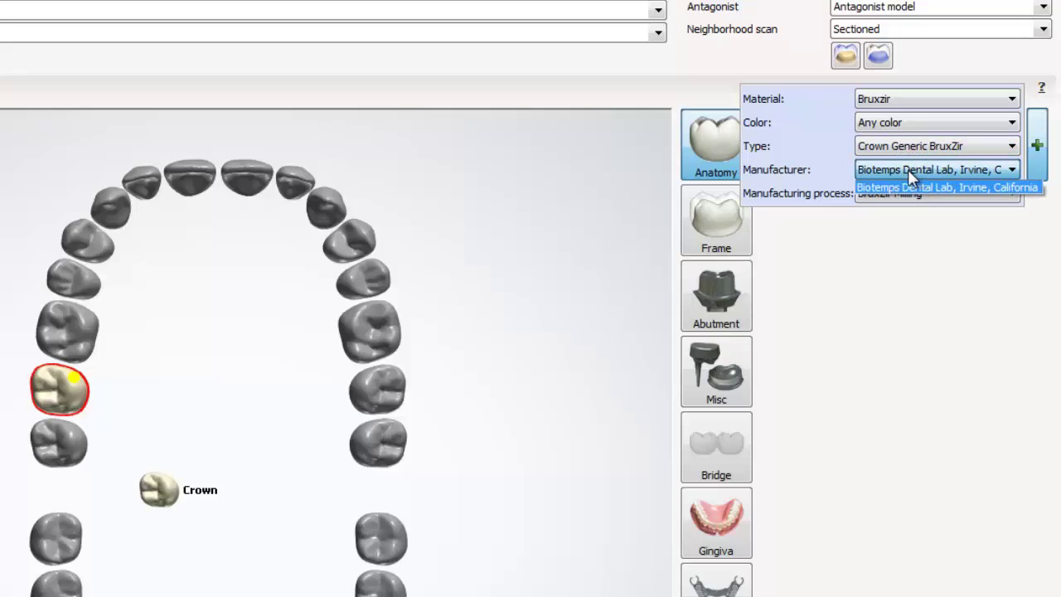
click(908, 169)
click(912, 192)
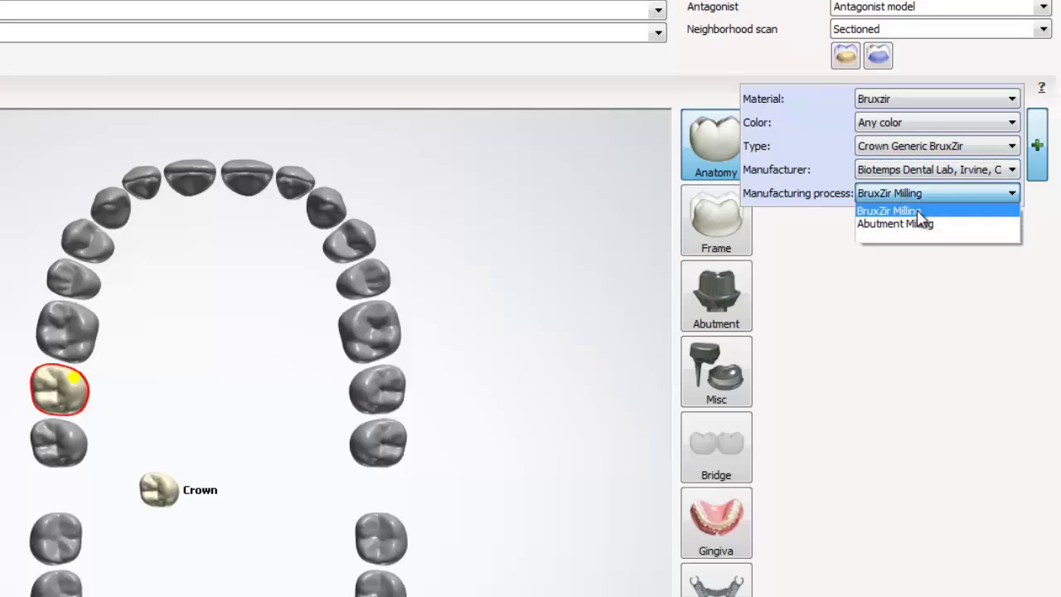
click(914, 210)
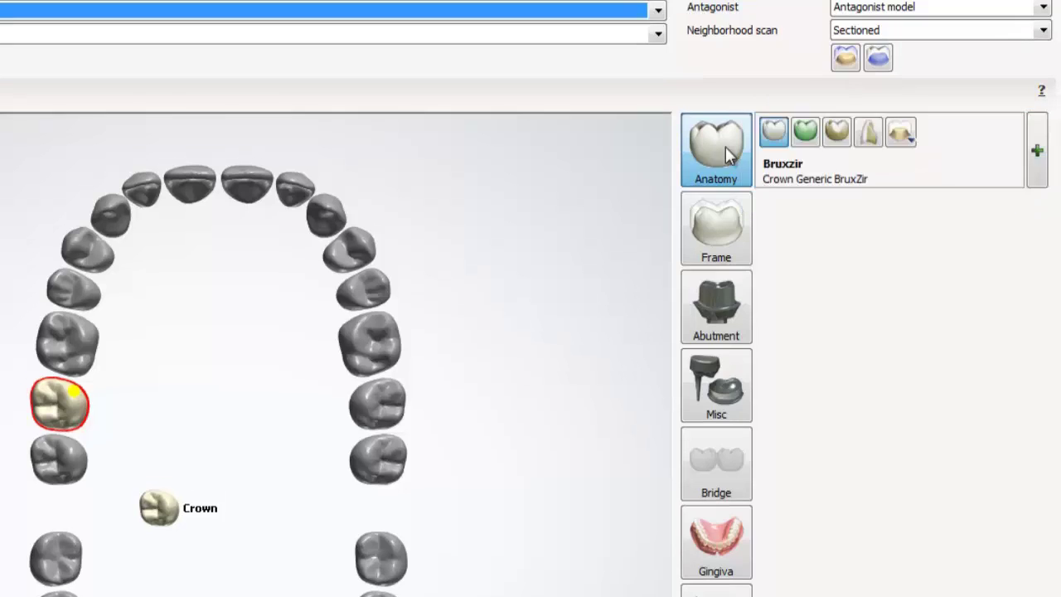
Change the marked upper molar from a Bruxzir crown to a Zirkon, Coping Zr anatomical coping.
click(725, 149)
click(716, 228)
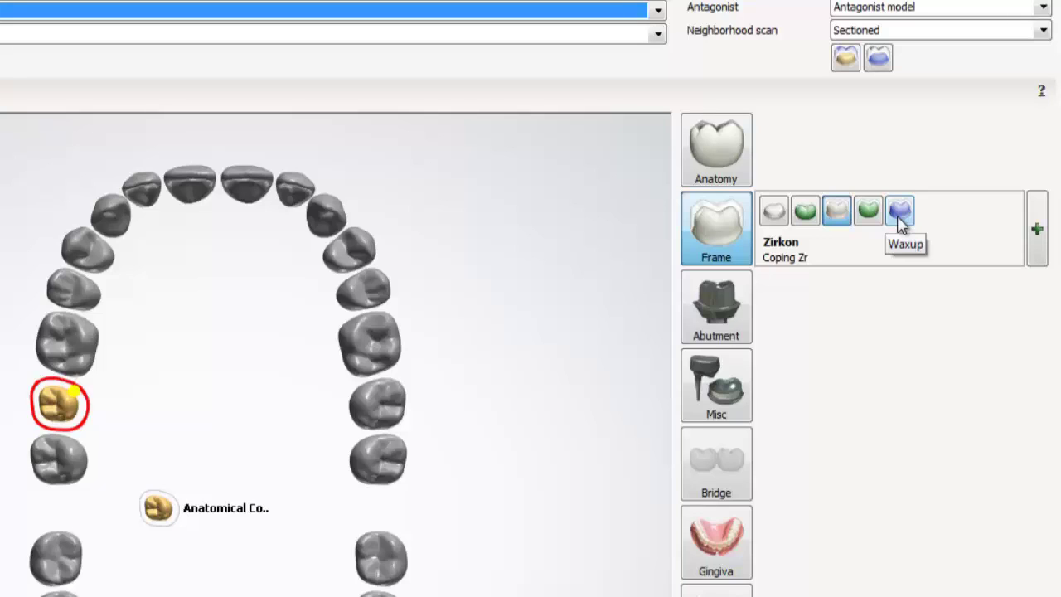
Replace the coping with an abutment on the tooth, keeping All as the abutment category.
click(715, 233)
click(711, 303)
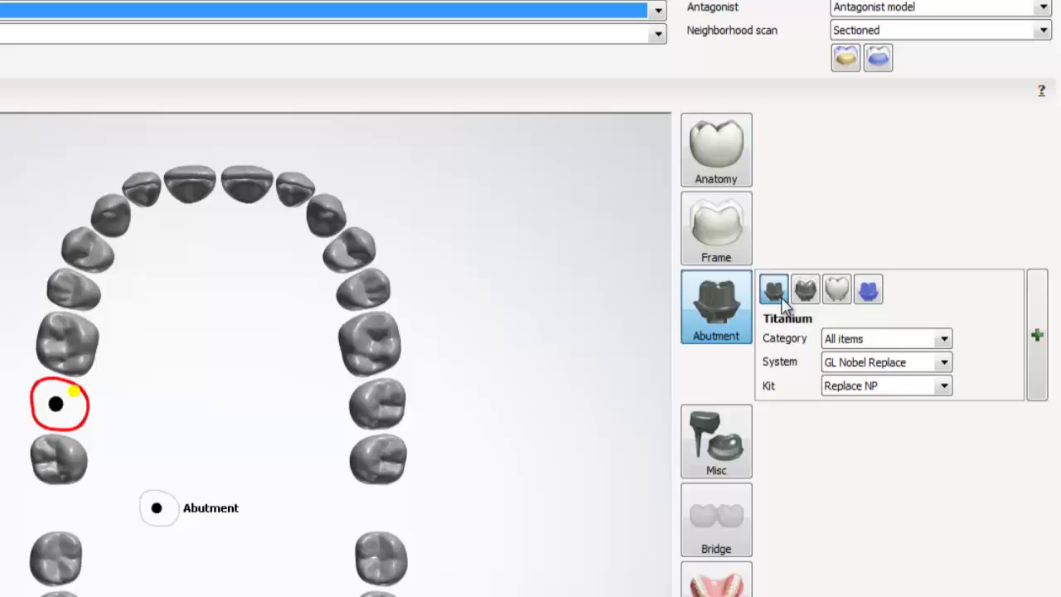
click(862, 340)
click(866, 356)
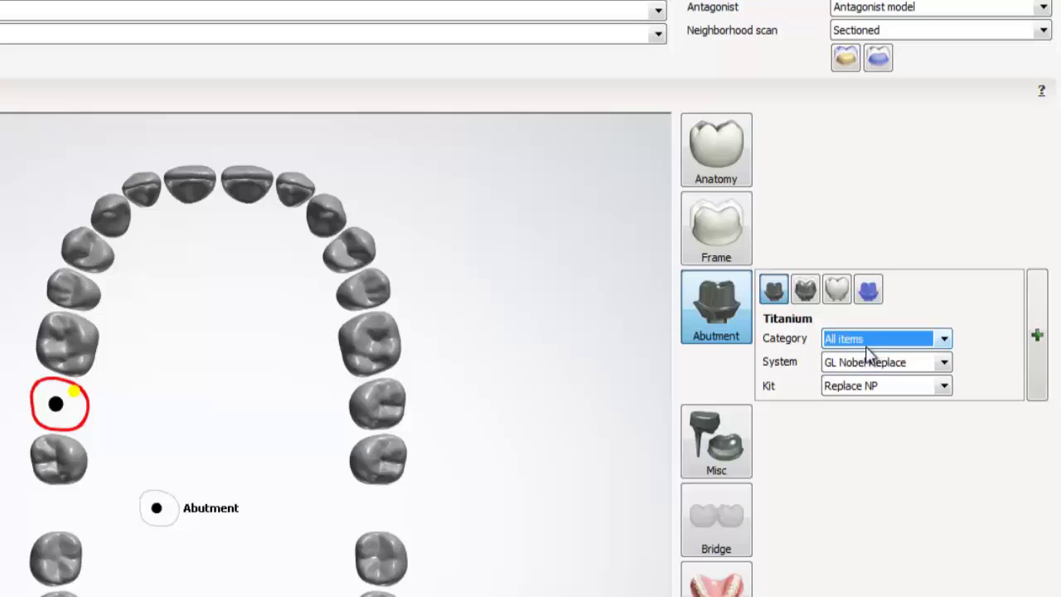
Browse the implant systems and kits, keeping GL Nobel Replace, then remove the abutment.
click(868, 364)
scroll(870, 434, down, 3)
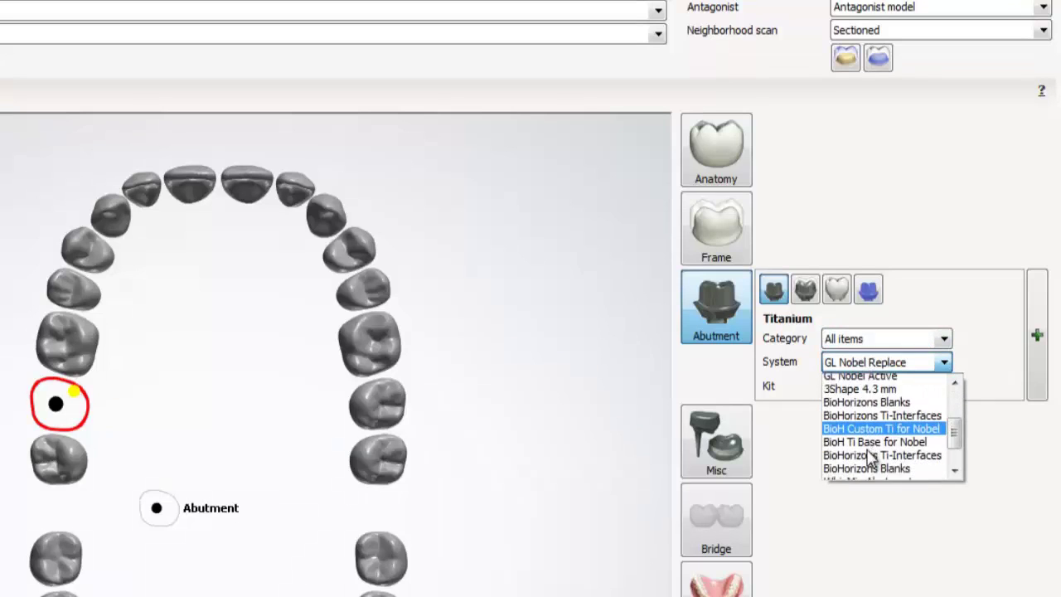
scroll(871, 456, up, 5)
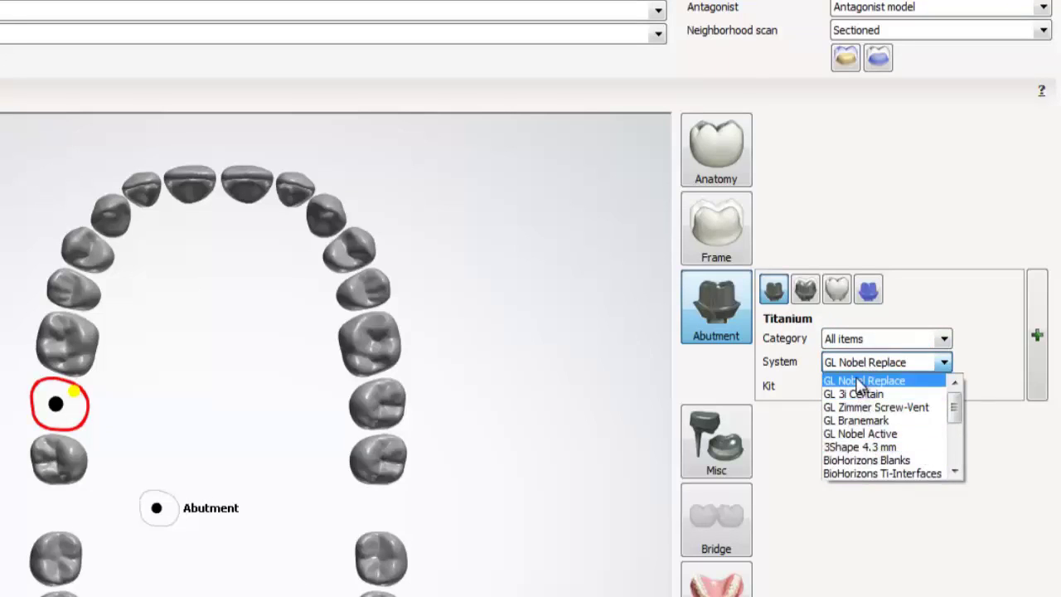
click(866, 381)
click(869, 388)
scroll(870, 457, down, 4)
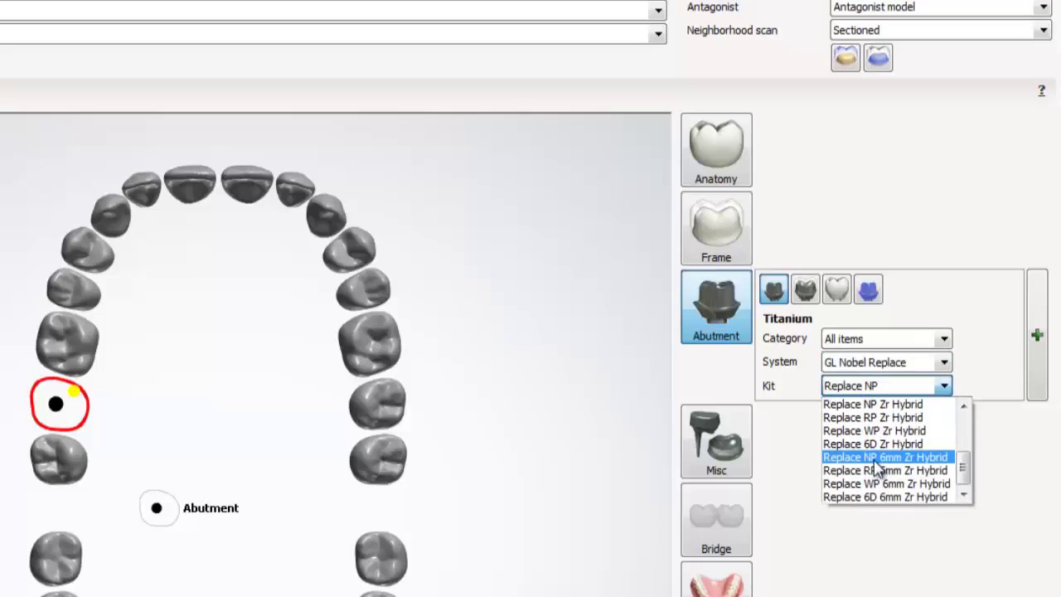
scroll(872, 461, up, 4)
click(736, 325)
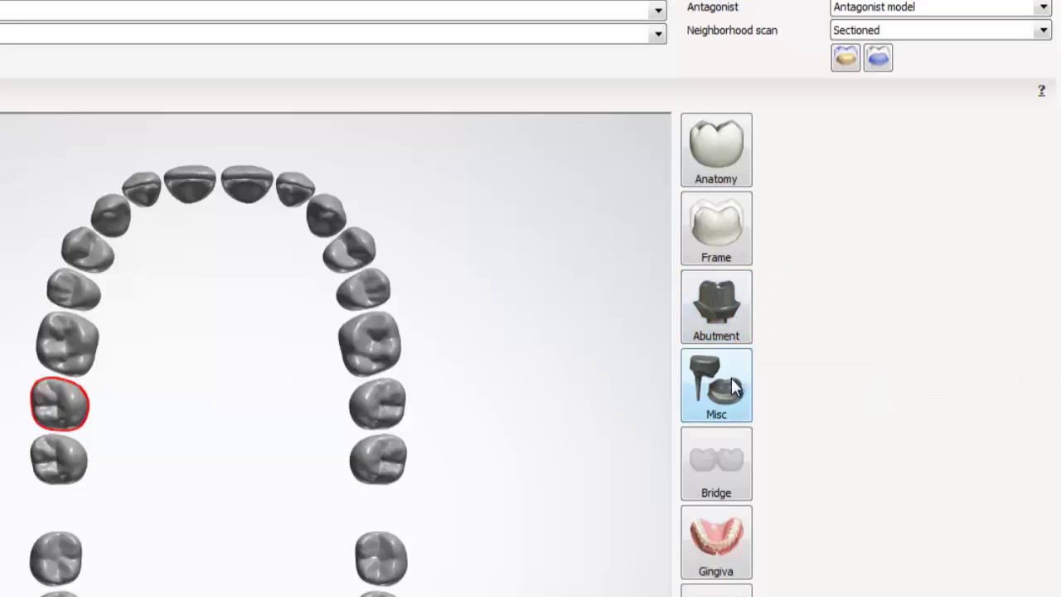
Try a primary telescope crown on the tooth, remove it, then try a gingiva restoration.
click(731, 388)
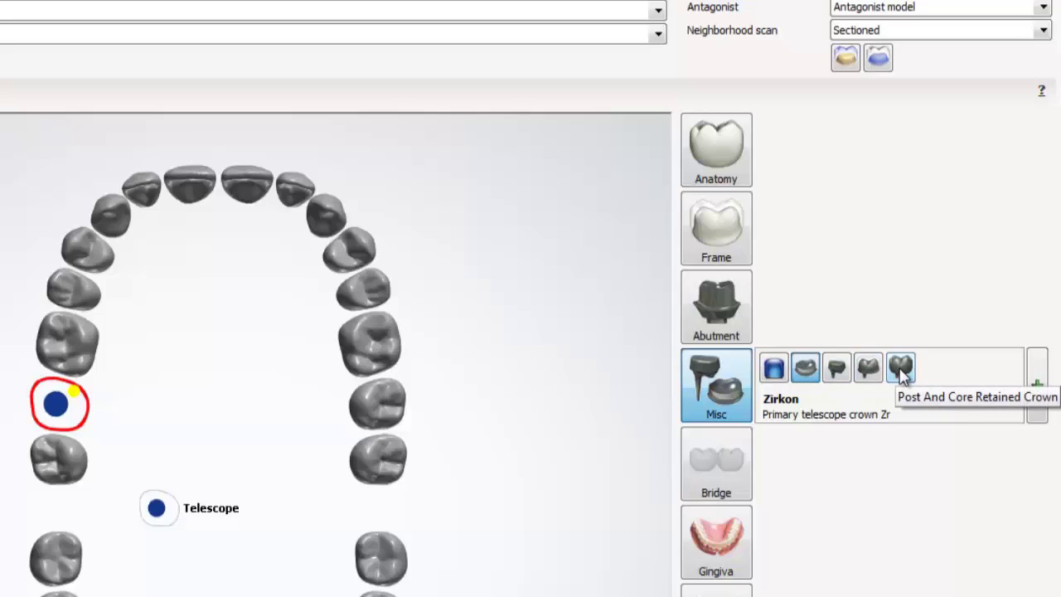
click(738, 411)
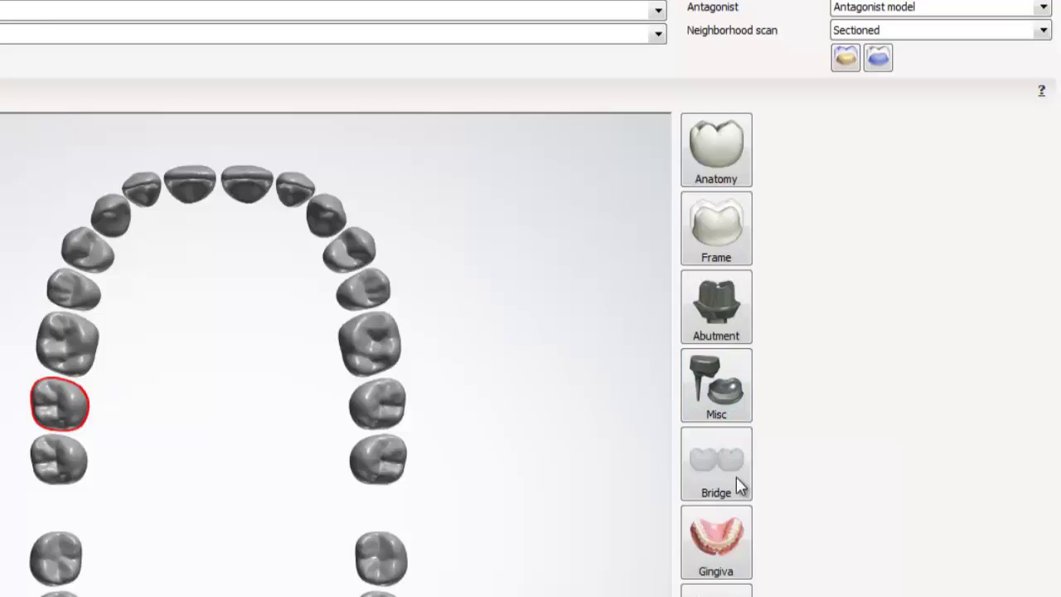
click(729, 539)
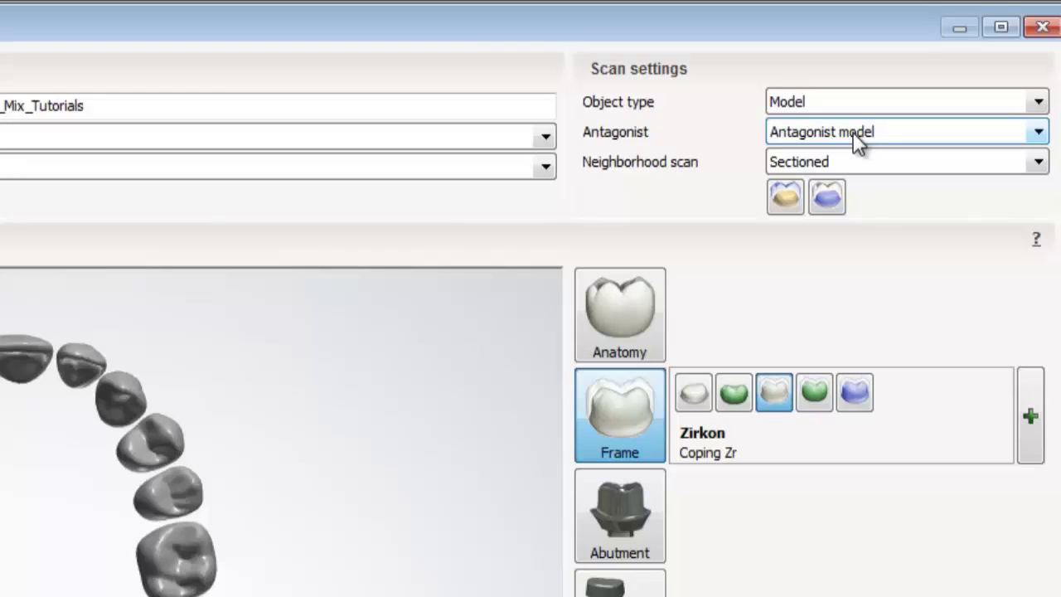
Keep Antagonist model and Sectioned neighborhood scan in Scan settings, then save the order.
click(857, 141)
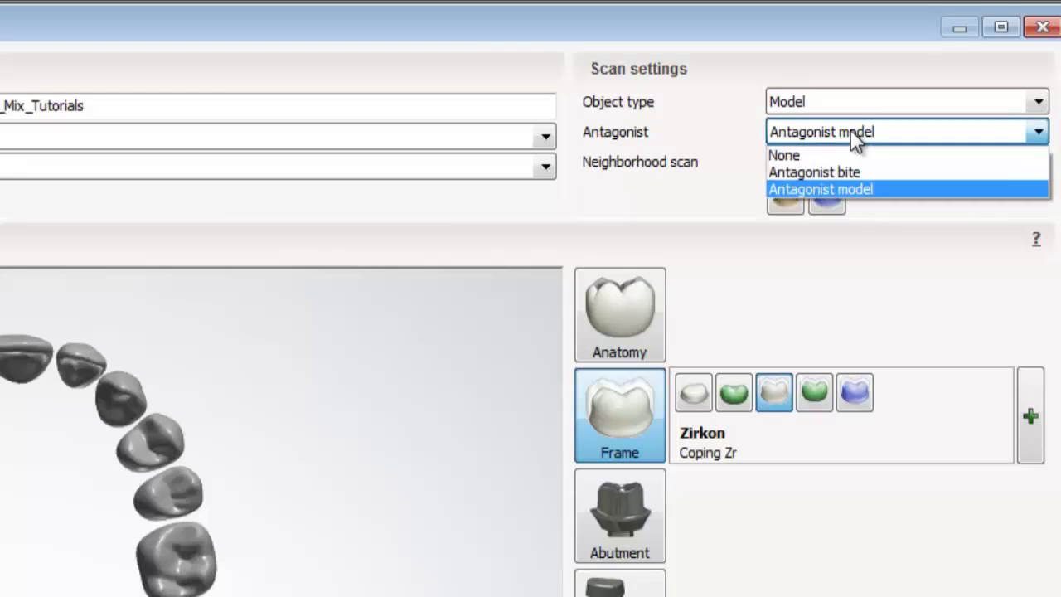
click(824, 185)
click(815, 162)
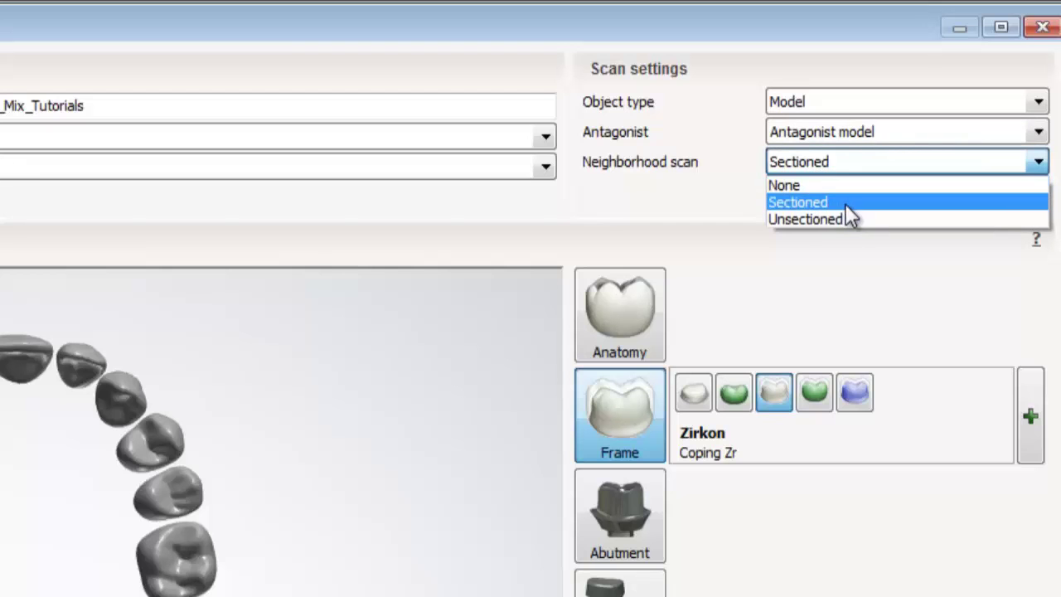
click(834, 281)
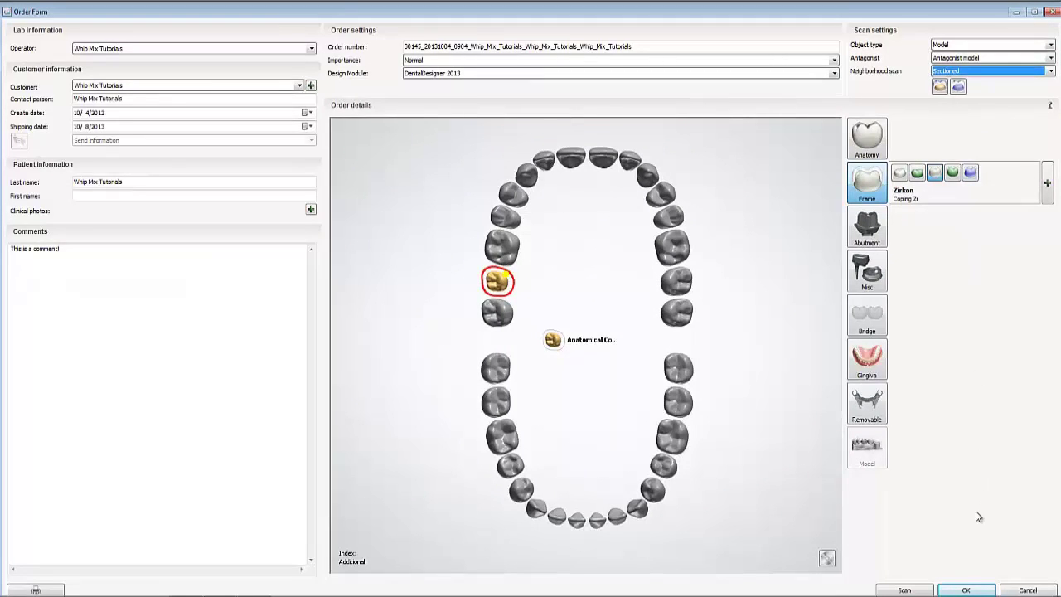
click(966, 590)
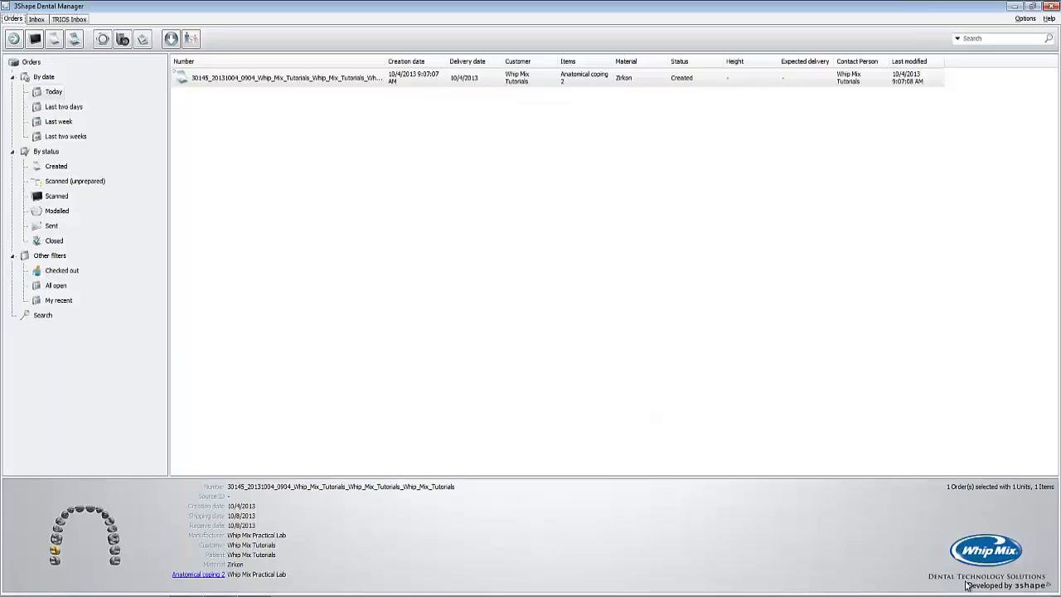